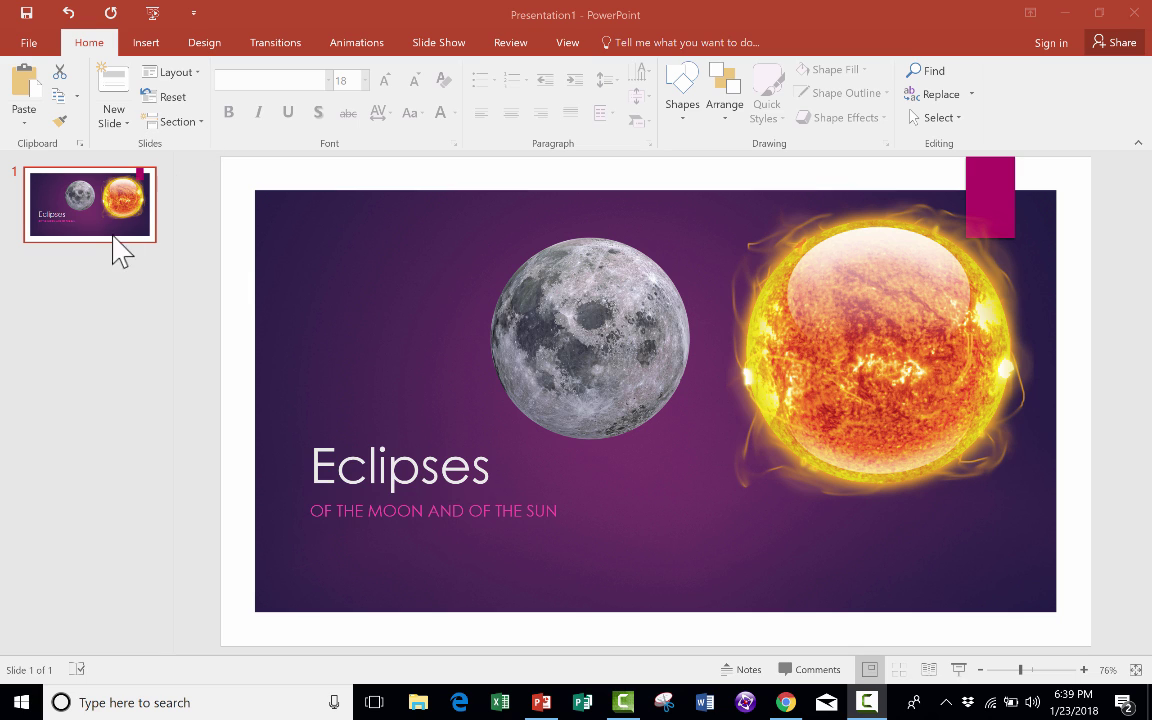
# - Add a new title-and-content slide after the Eclipses title slide, leaving the layout unchanged
pyautogui.click(116, 90)
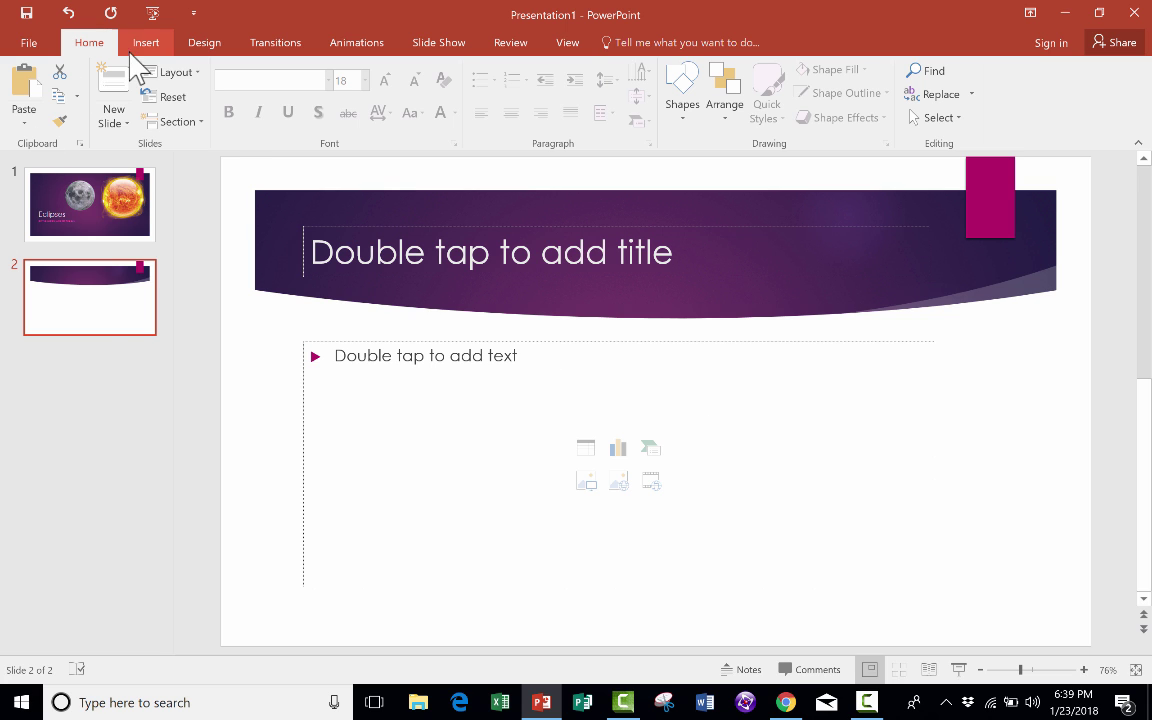
pyautogui.click(120, 118)
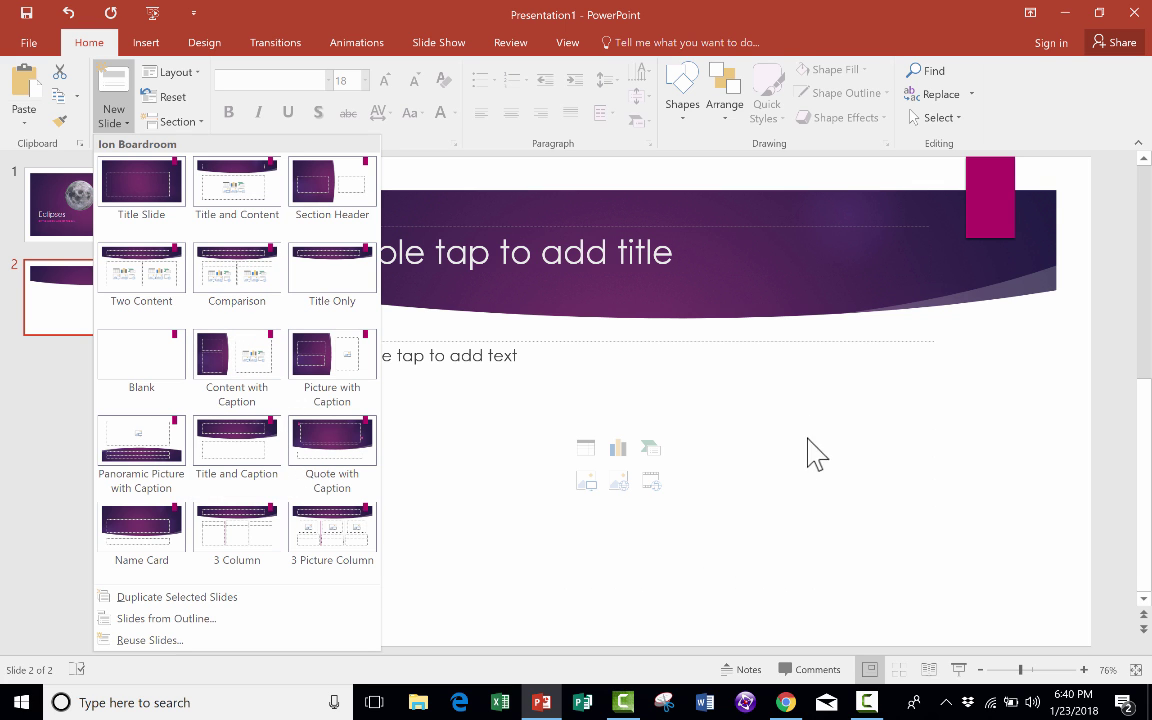
pyautogui.click(462, 296)
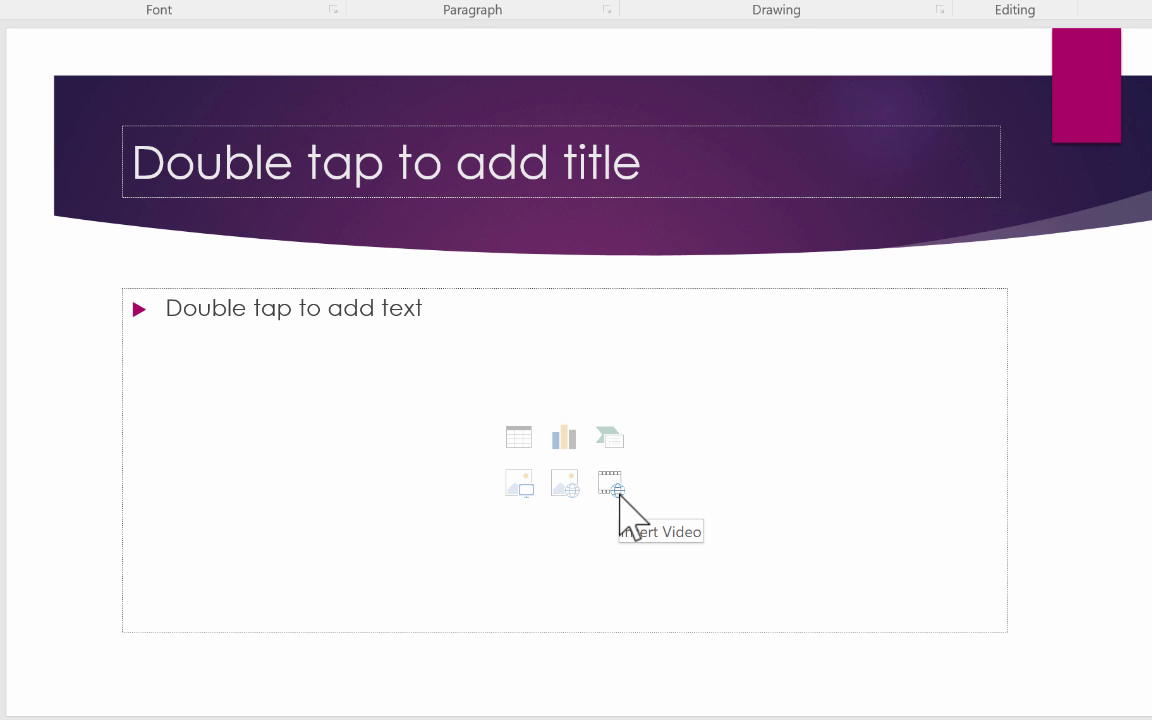
# - Insert the sciencecasts total_eclipse_of_the_moon video from the Desktop into slide 2's content placeholder
pyautogui.click(611, 484)
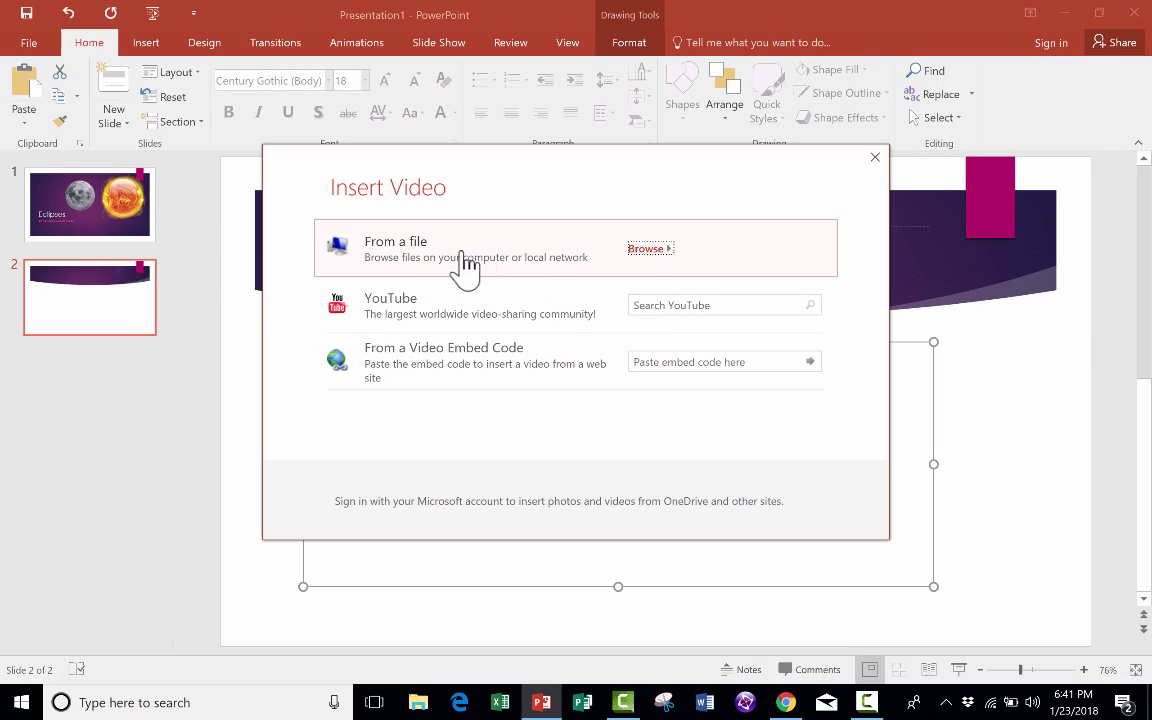
pyautogui.click(648, 249)
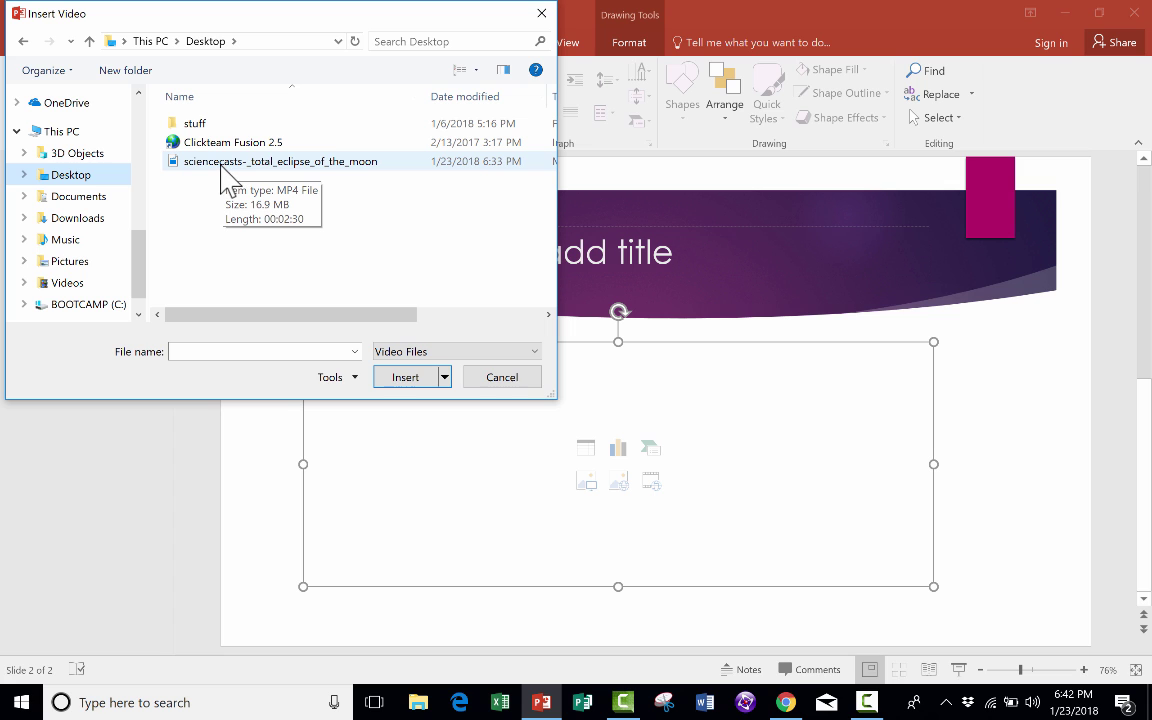
pyautogui.doubleClick(222, 163)
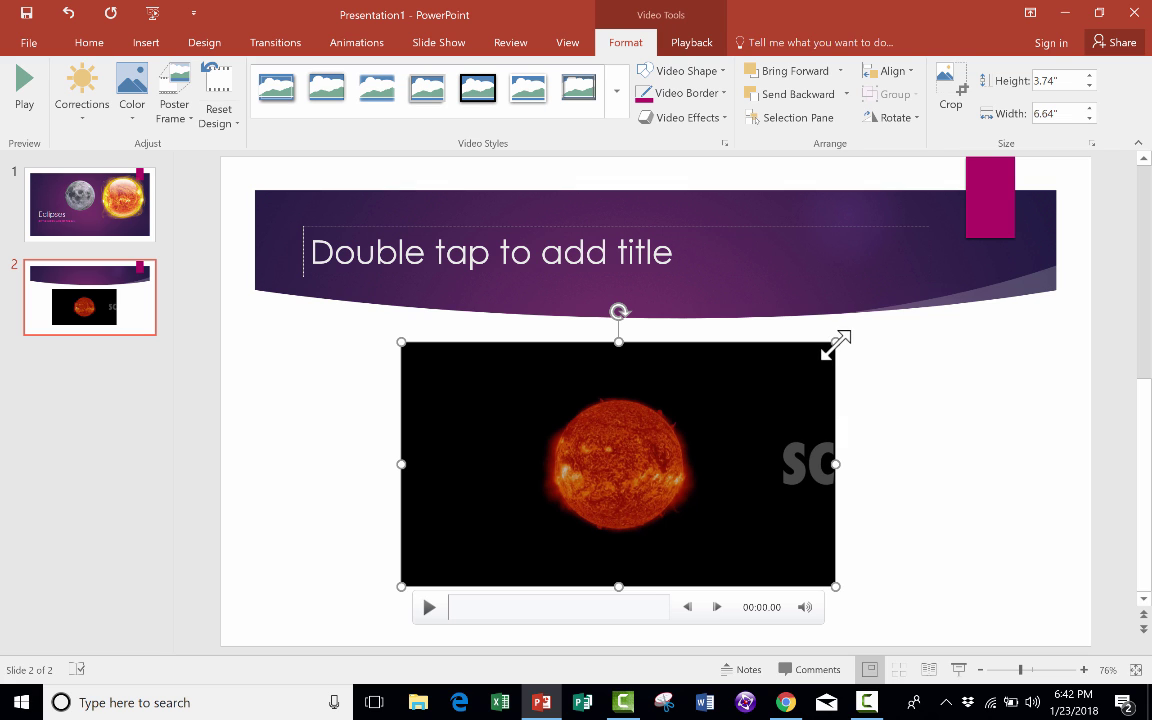
# - Resize the NASA video with its corner handles until it covers nearly all of slide 2
pyautogui.moveTo(836, 344); pyautogui.dragTo(1054, 216)
pyautogui.moveTo(401, 214); pyautogui.dragTo(285, 154)
pyautogui.moveTo(517, 355); pyautogui.dragTo(501, 384)
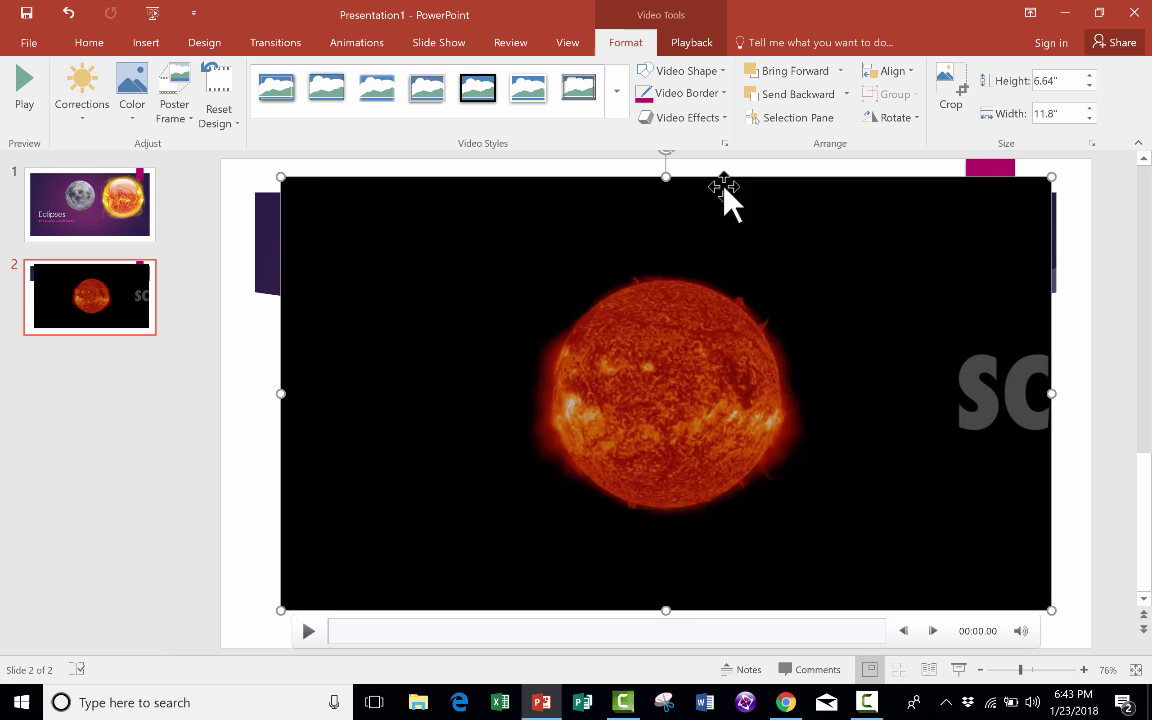
pyautogui.moveTo(280, 178); pyautogui.dragTo(547, 333)
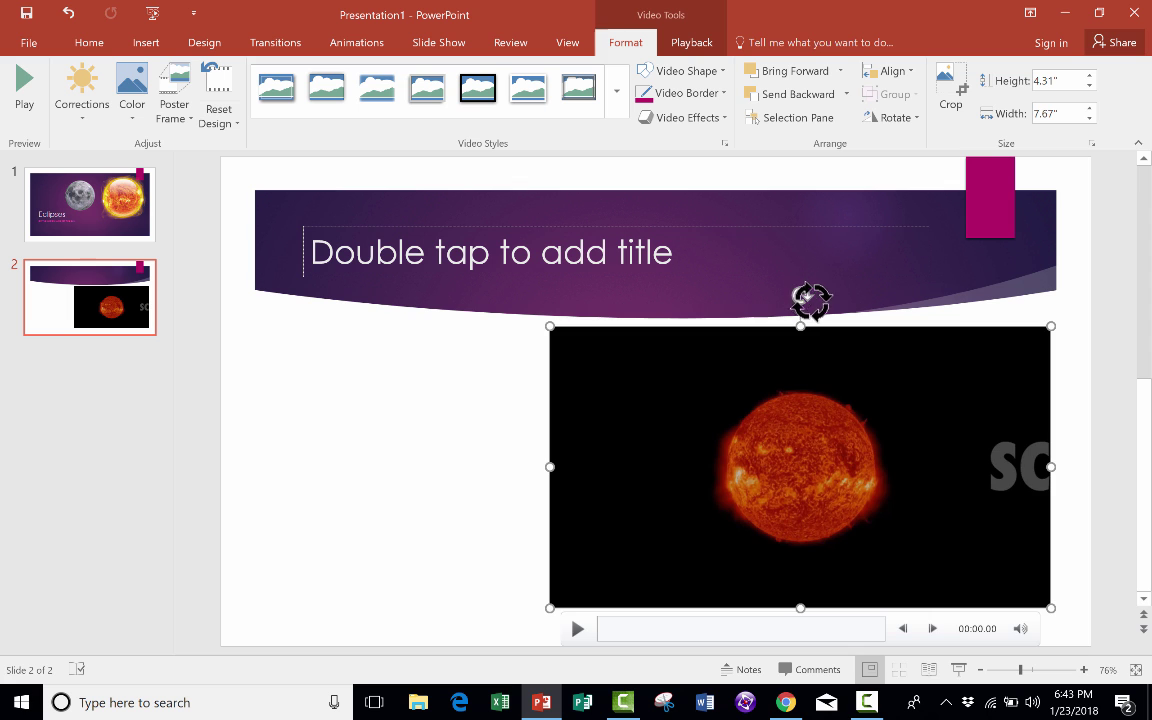
pyautogui.moveTo(811, 300); pyautogui.dragTo(774, 338)
pyautogui.hotkey('ctrl', 'z')
pyautogui.moveTo(510, 330); pyautogui.dragTo(252, 205)
pyautogui.moveTo(661, 399); pyautogui.dragTo(689, 400)
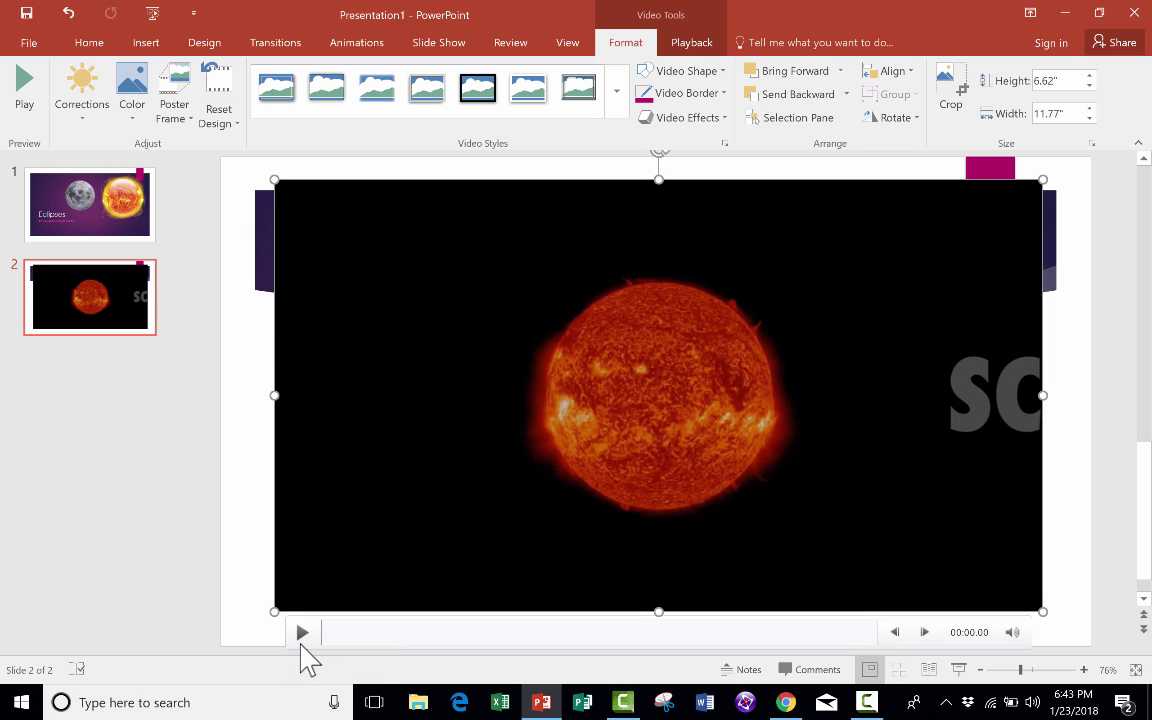
# - Play and pause a short preview of the video, then return to slide 1
pyautogui.click(301, 632)
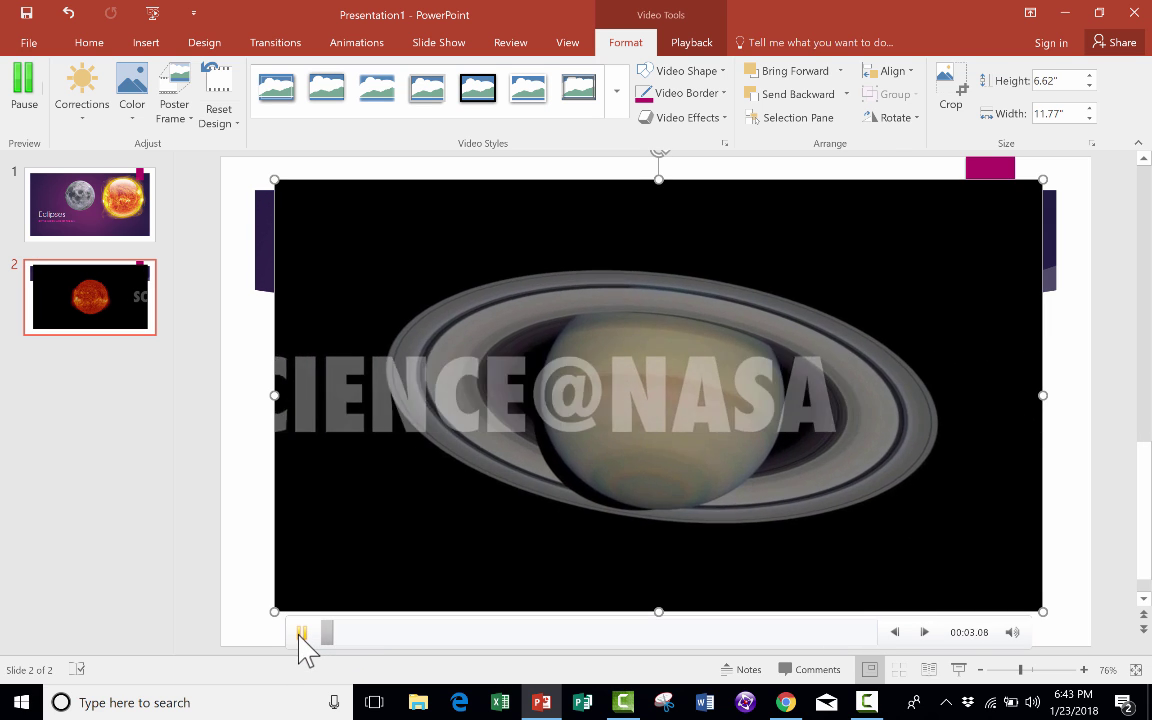
pyautogui.click(301, 632)
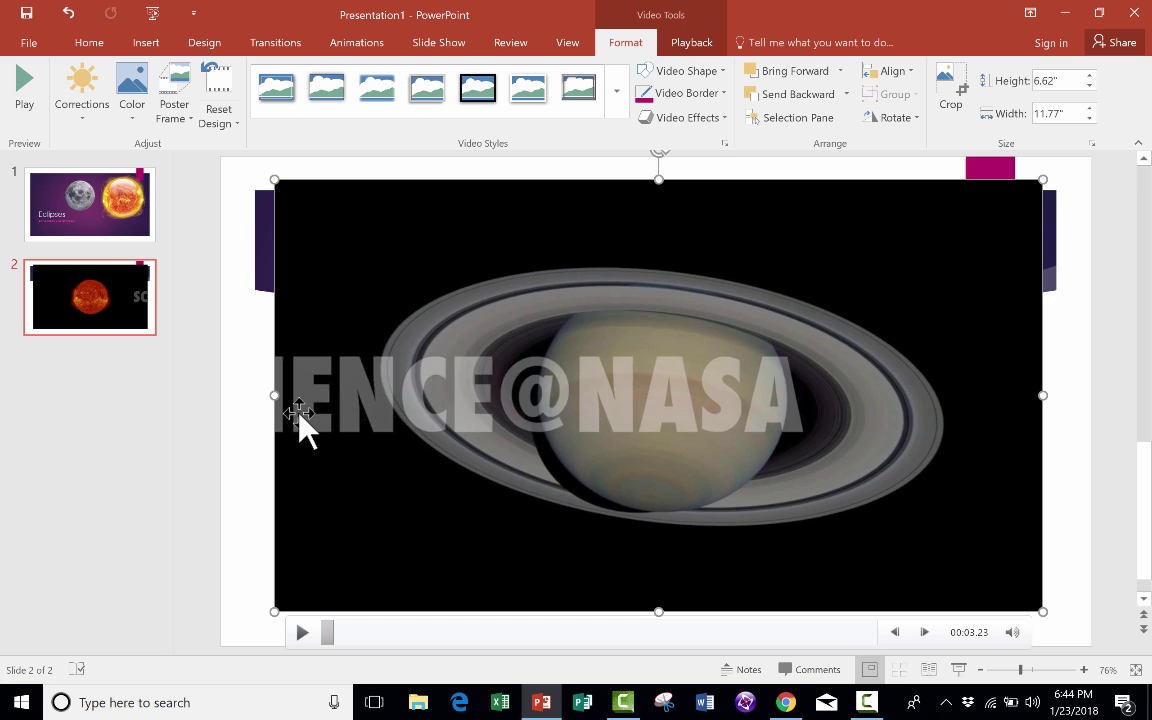
pyautogui.click(88, 193)
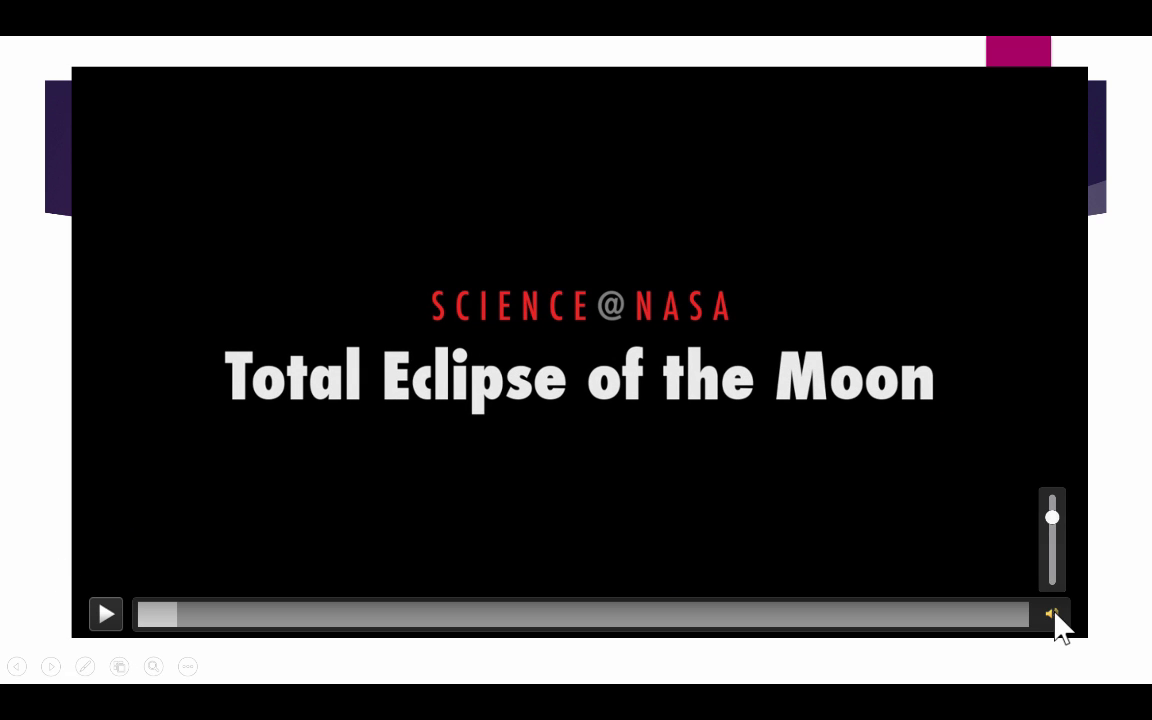
# - Adjust the eclipse video's volume during the slide show, then exit back to editing
pyautogui.moveTo(1052, 520)
pyautogui.mouseDown()
pyautogui.moveTo(1052, 566)
pyautogui.moveTo(1057, 522)
pyautogui.moveTo(1057, 538)
pyautogui.mouseUp()
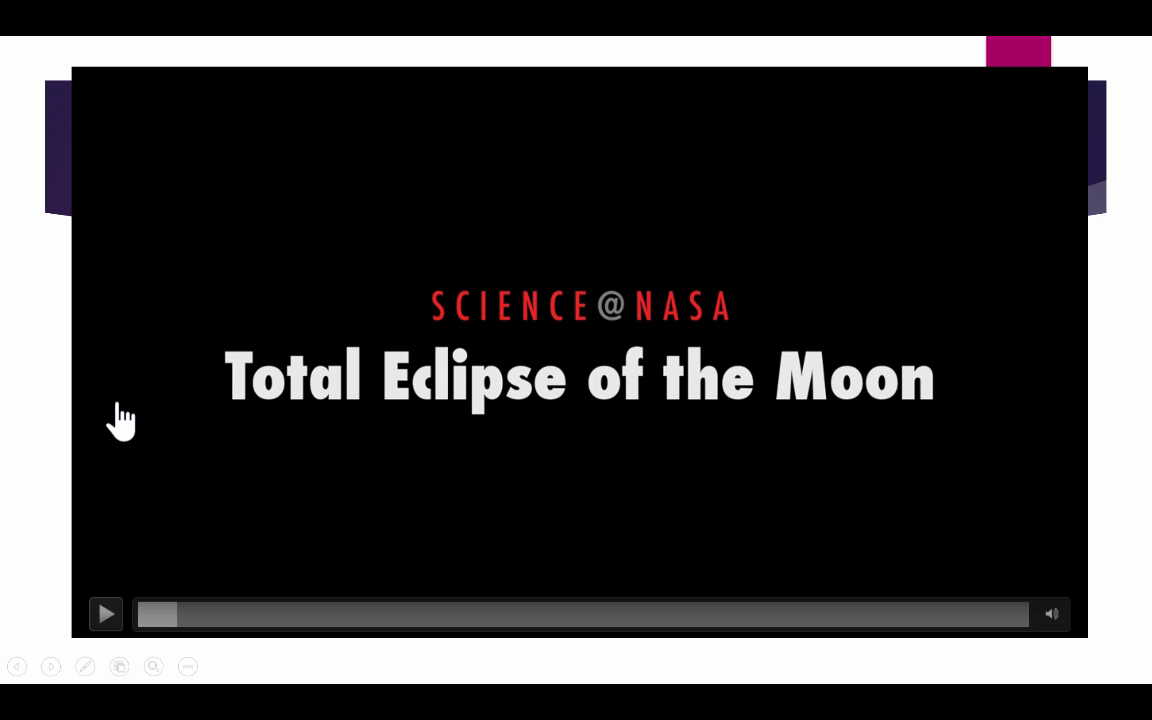
pyautogui.press('Escape')
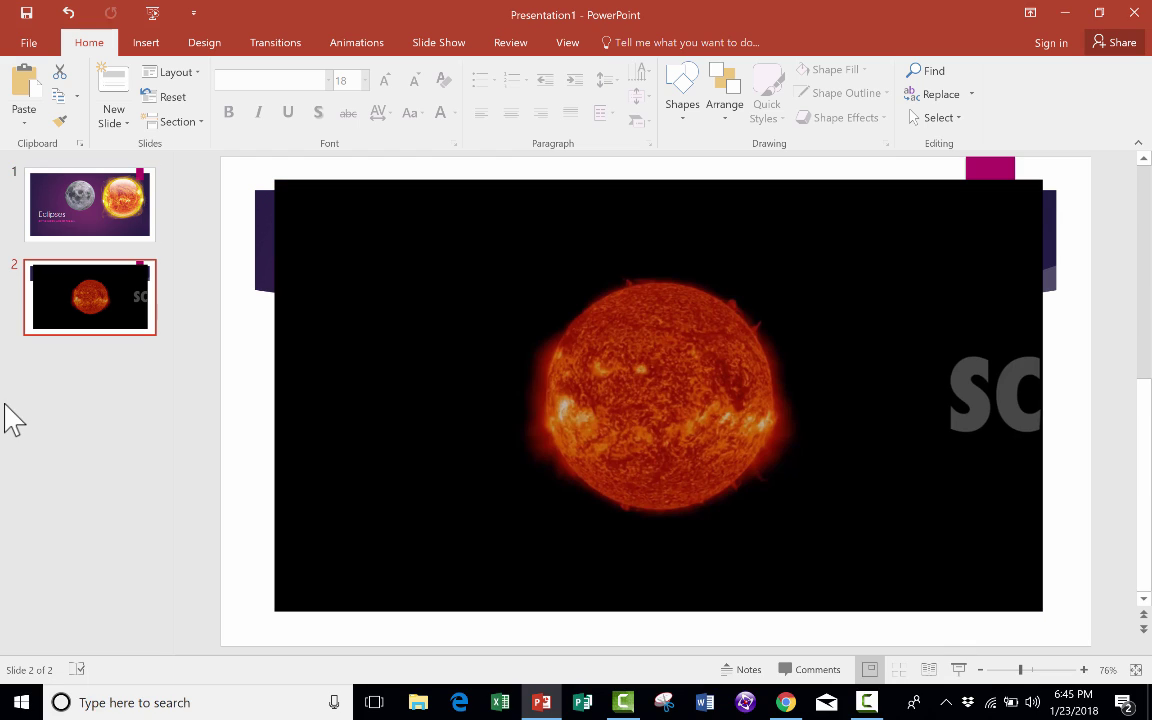
# - Add slide 3 with the YouTube video 'Solar eclipse: 2015 - Stargazing Live - BBC One', found by searching 'solar eclipse'
pyautogui.moveTo(656, 334)
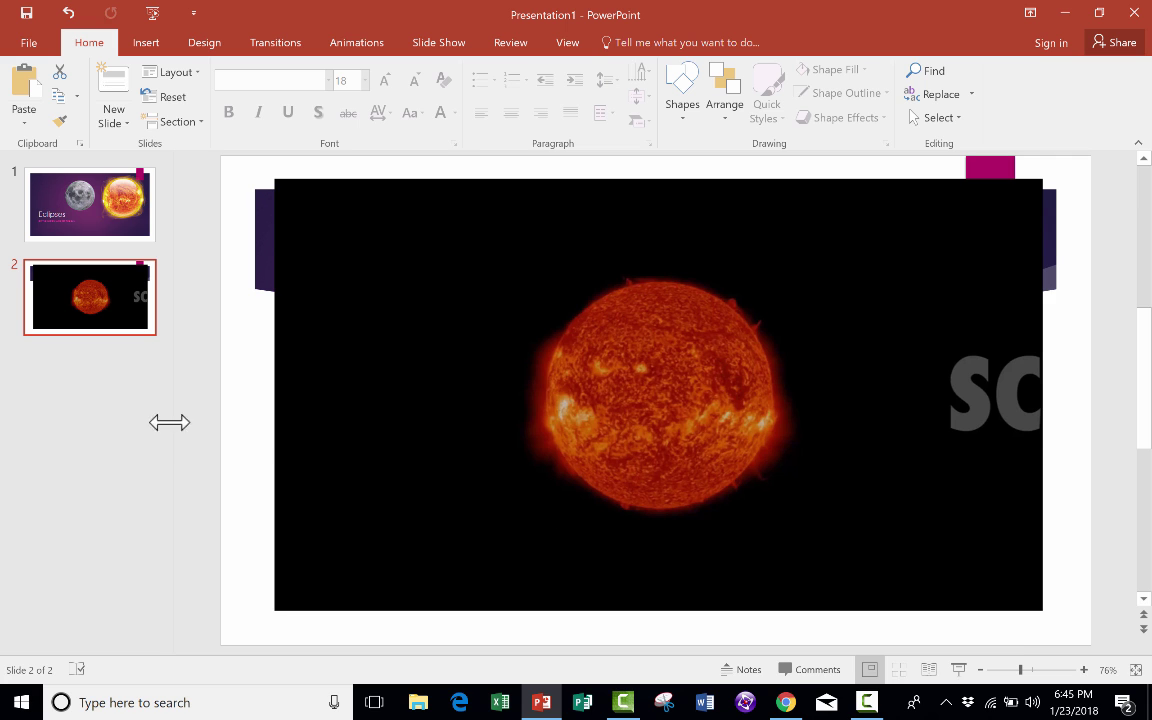
pyautogui.hotkey('ctrl', 'm')
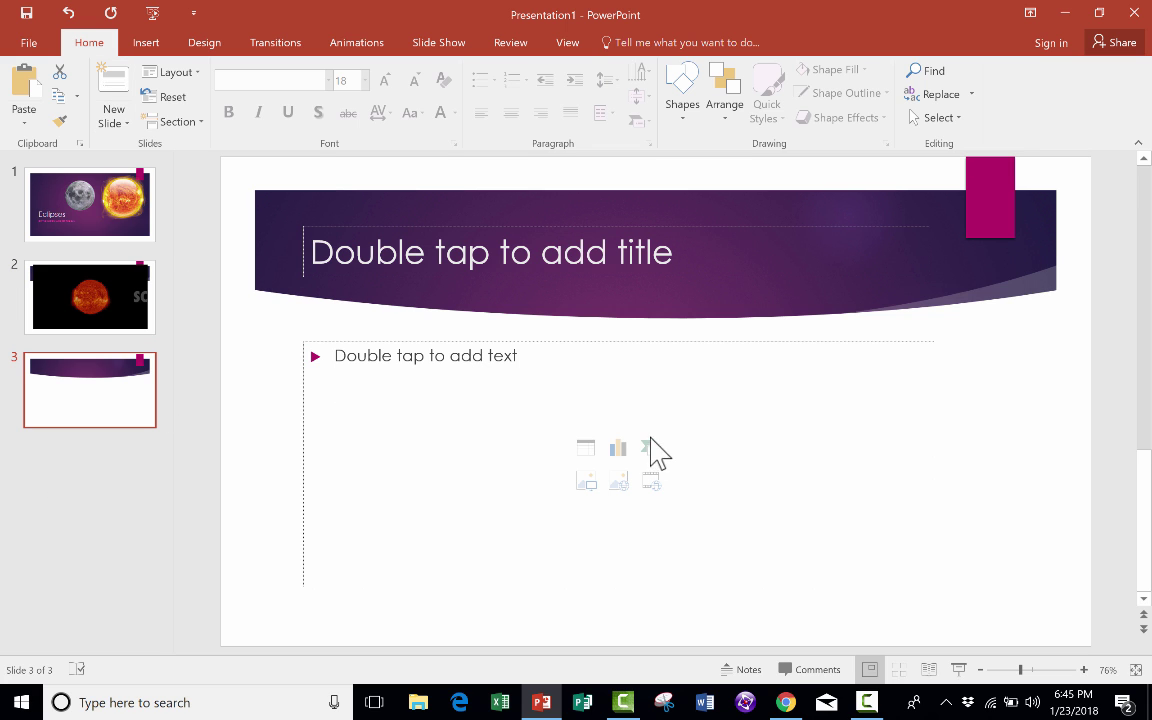
pyautogui.click(651, 481)
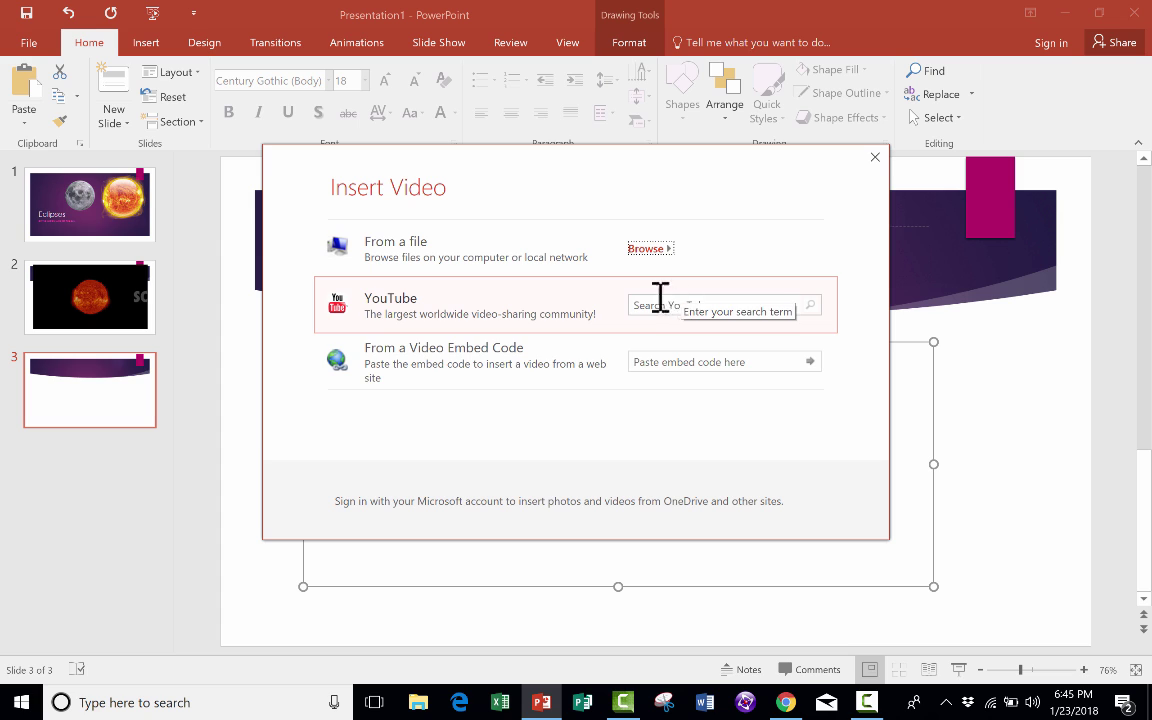
pyautogui.click(716, 306)
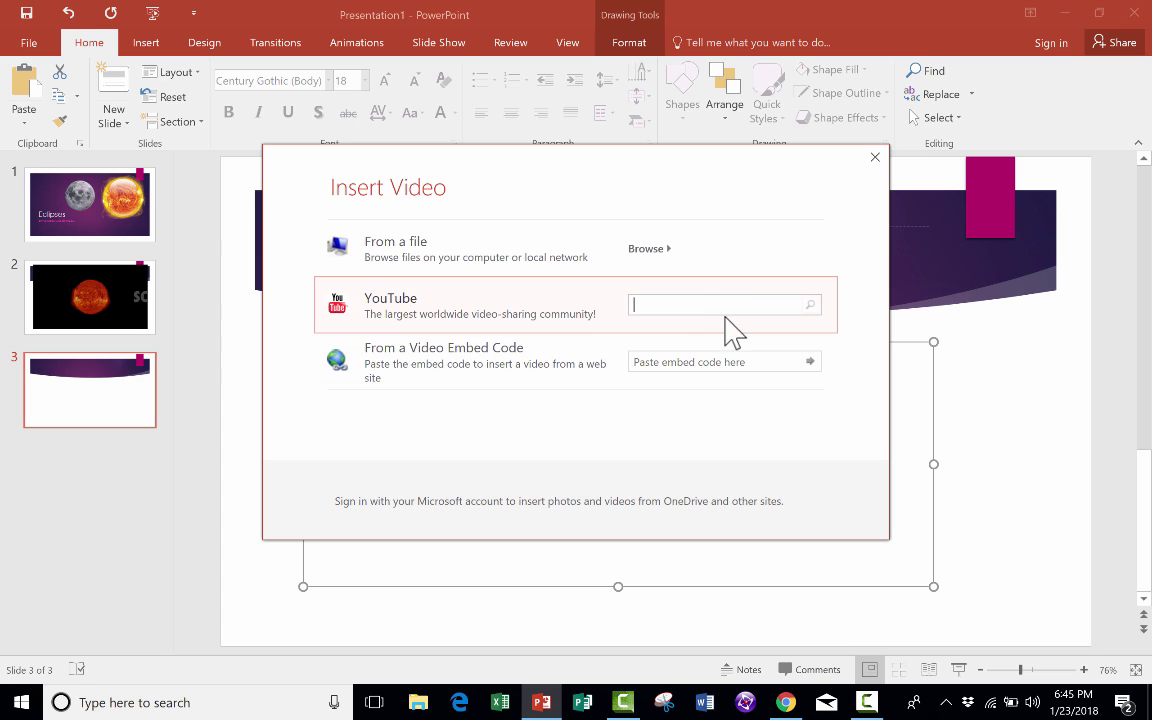
pyautogui.write('solar eclipse')
pyautogui.press('Return')
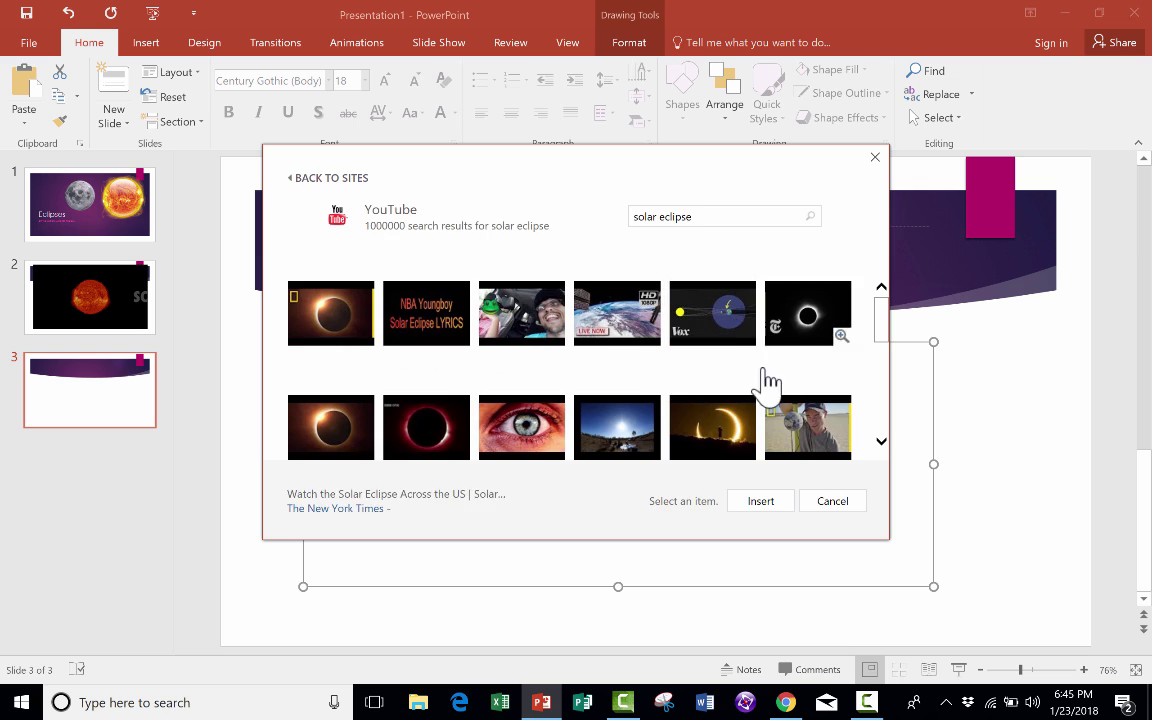
pyautogui.click(425, 428)
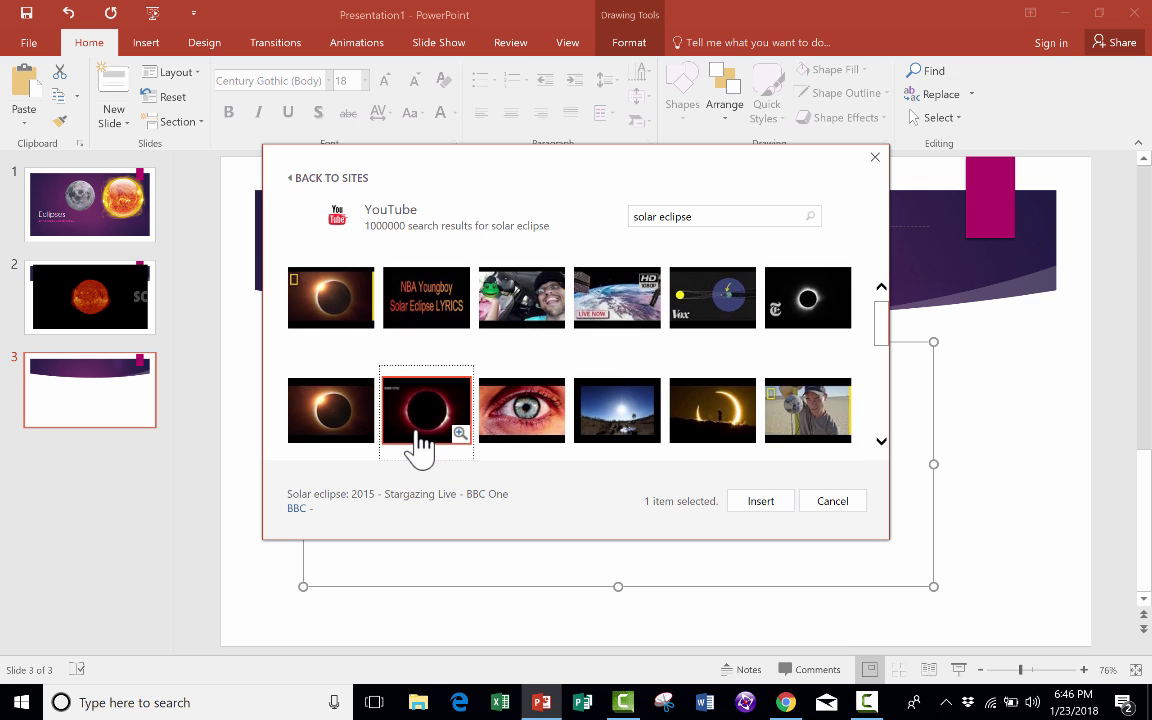
pyautogui.click(761, 501)
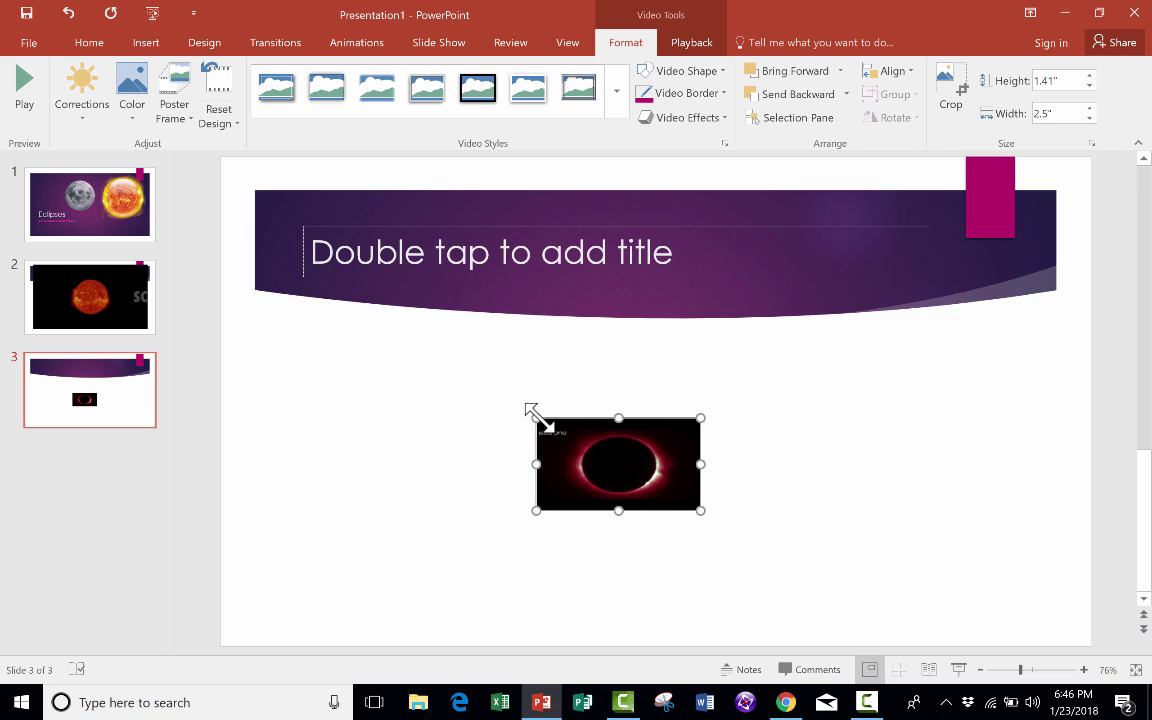
# - Enlarge and position the BBC eclipse video to about 6.67" by 11.85" across slide 3
pyautogui.moveTo(531, 412); pyautogui.dragTo(246, 254)
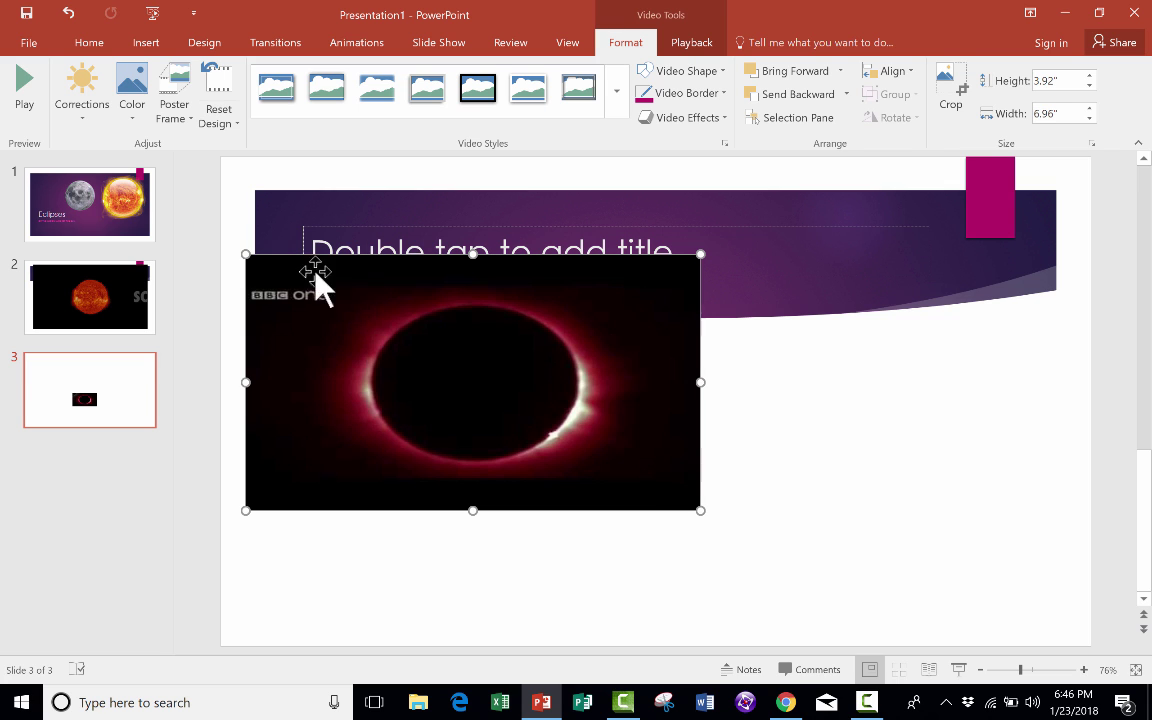
pyautogui.moveTo(700, 510); pyautogui.dragTo(946, 643)
pyautogui.moveTo(608, 377); pyautogui.dragTo(663, 375)
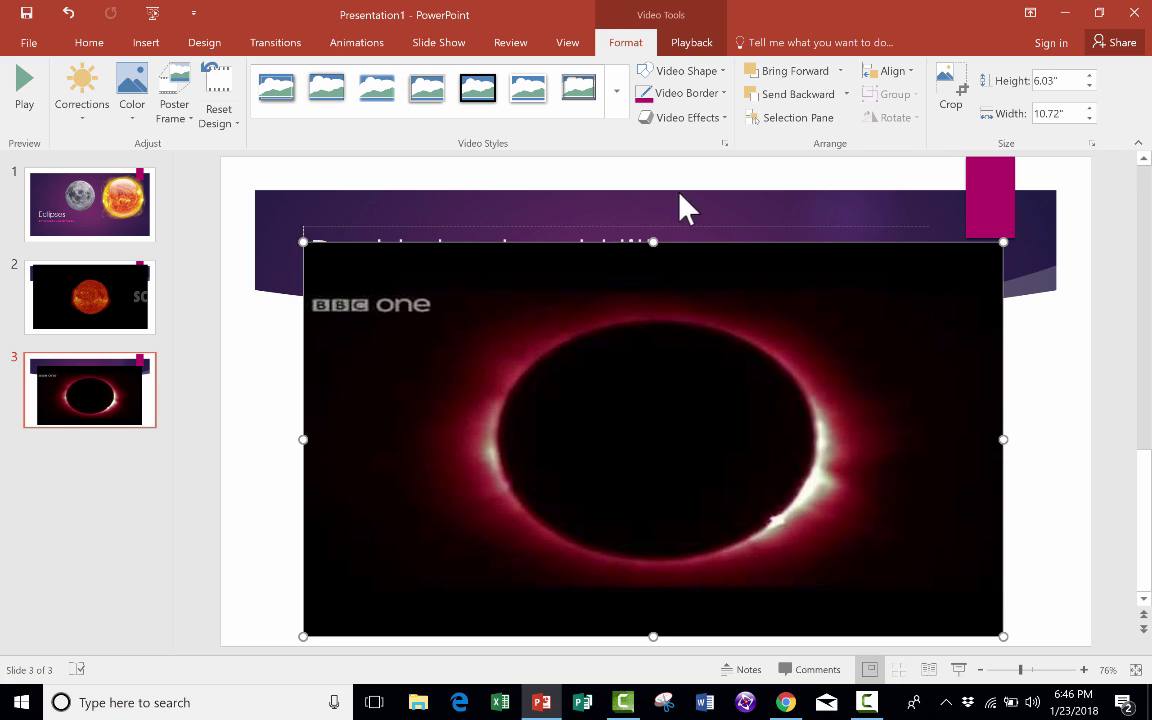
pyautogui.moveTo(643, 330)
pyautogui.mouseDown()
pyautogui.moveTo(627, 401)
pyautogui.moveTo(635, 345)
pyautogui.mouseUp()
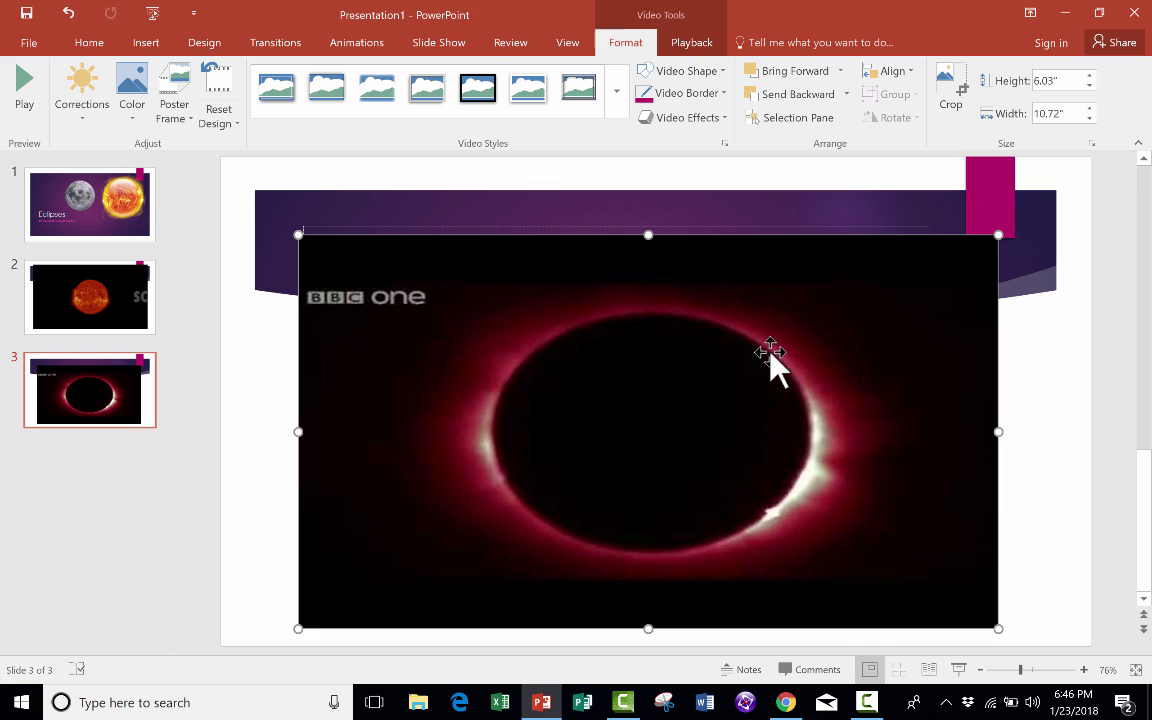
pyautogui.moveTo(298, 234); pyautogui.dragTo(234, 190)
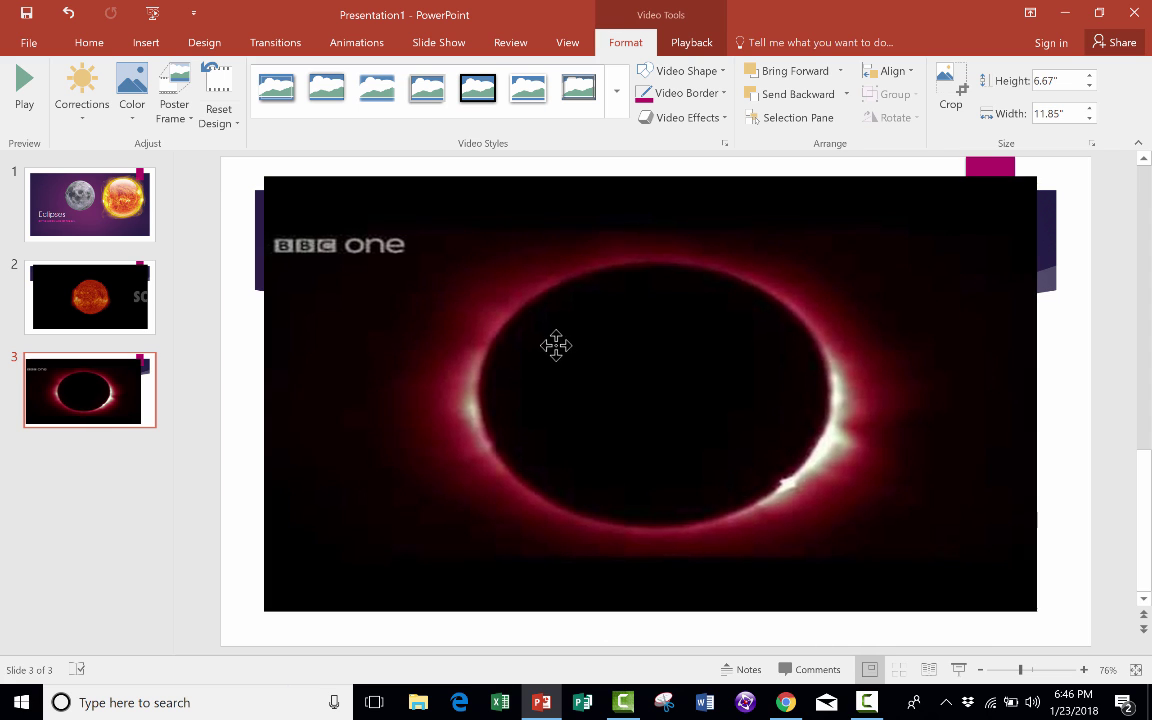
pyautogui.moveTo(556, 345); pyautogui.dragTo(564, 352)
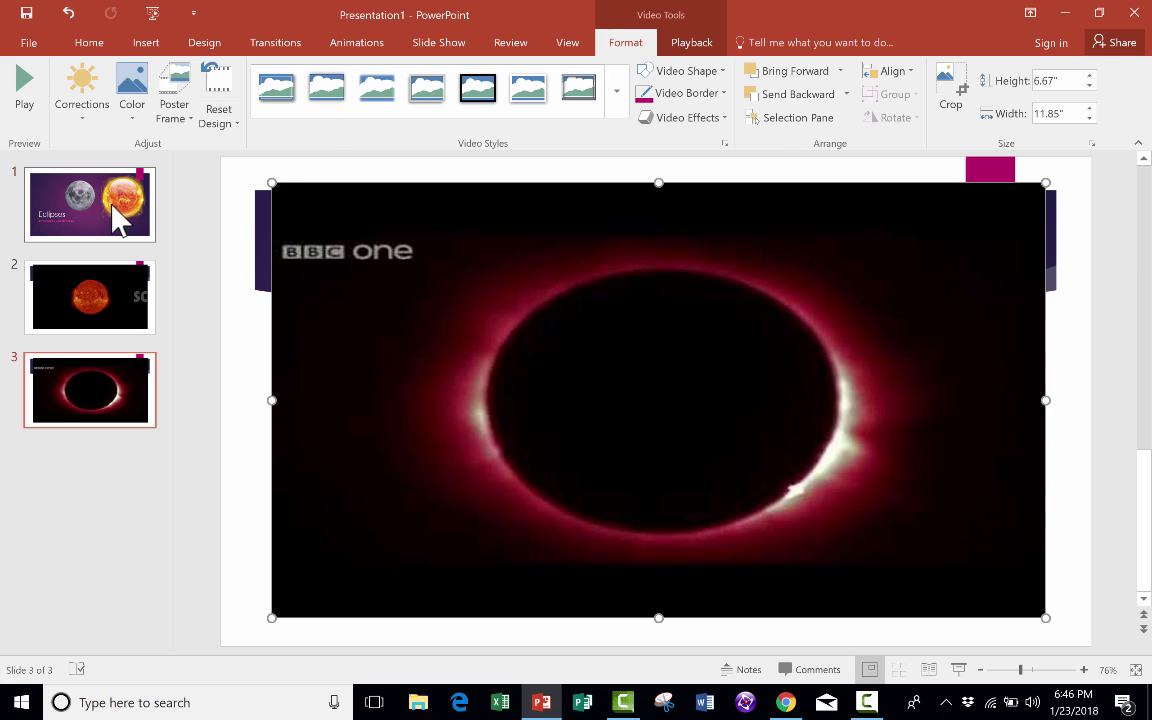
pyautogui.click(116, 214)
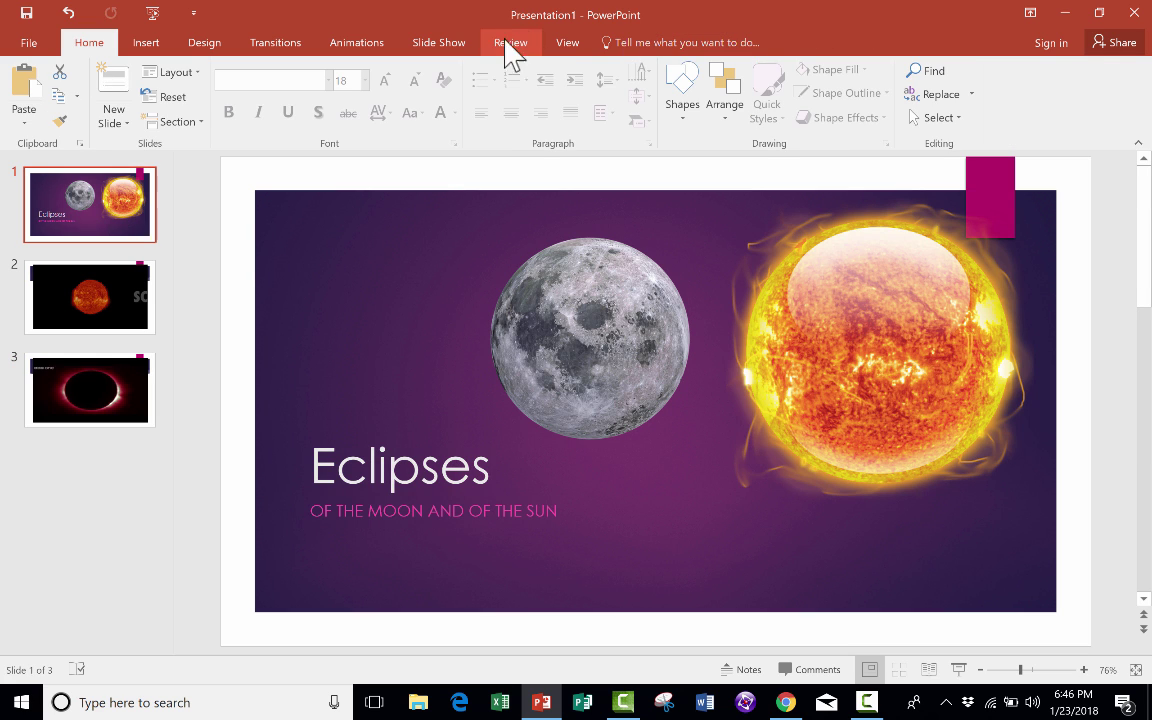
pyautogui.click(958, 668)
pyautogui.click(584, 514)
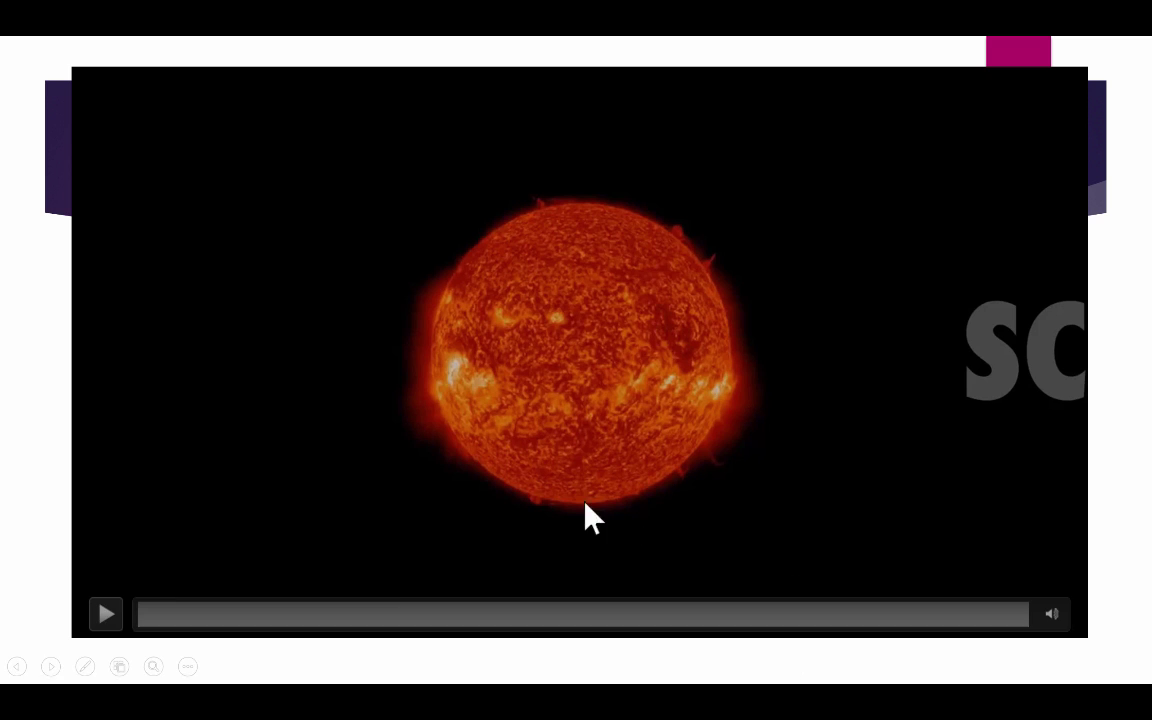
pyautogui.click(105, 615)
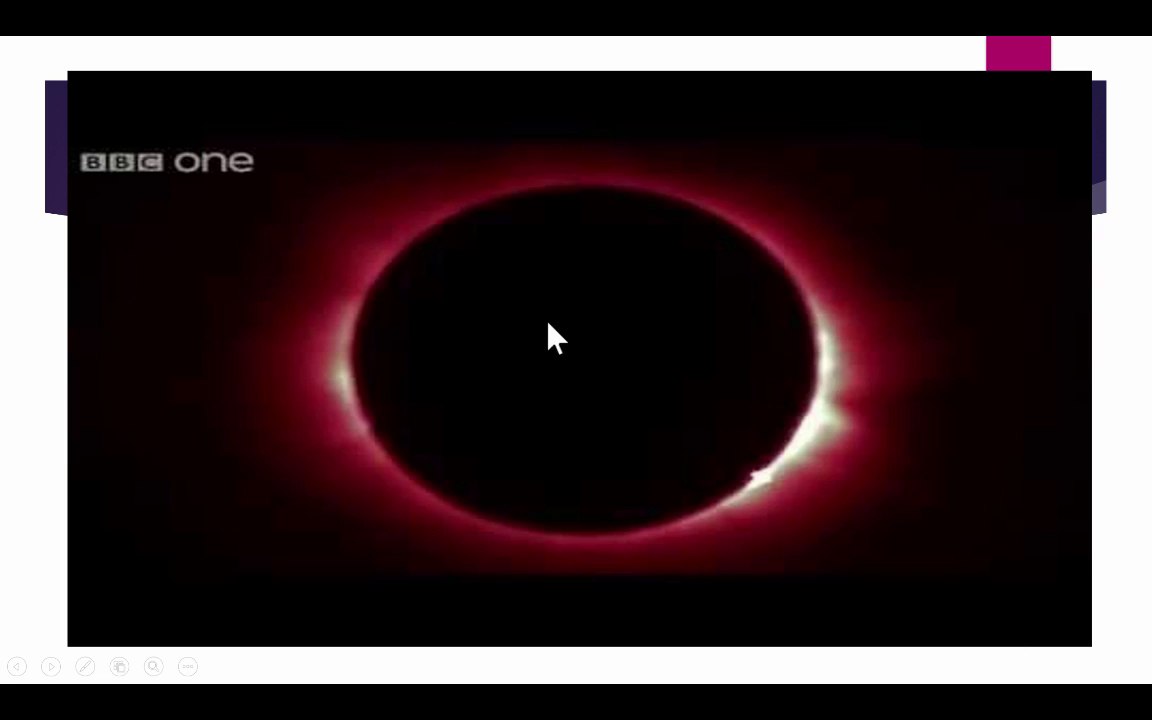
pyautogui.click(372, 432)
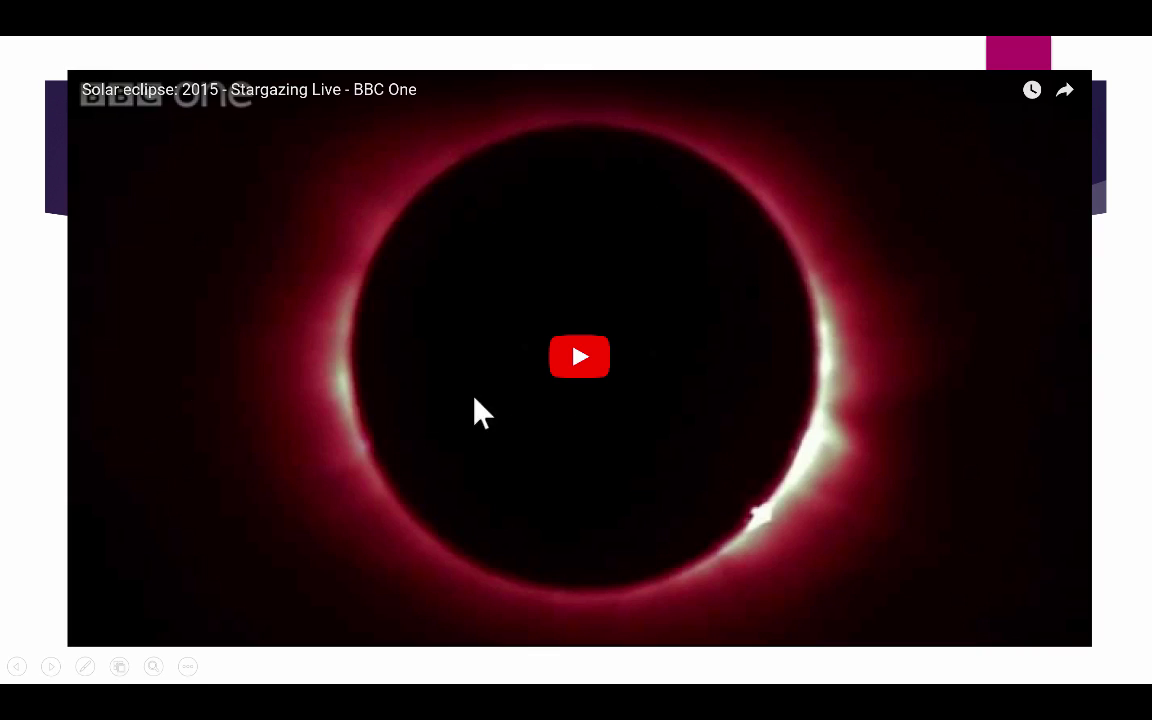
pyautogui.click(578, 352)
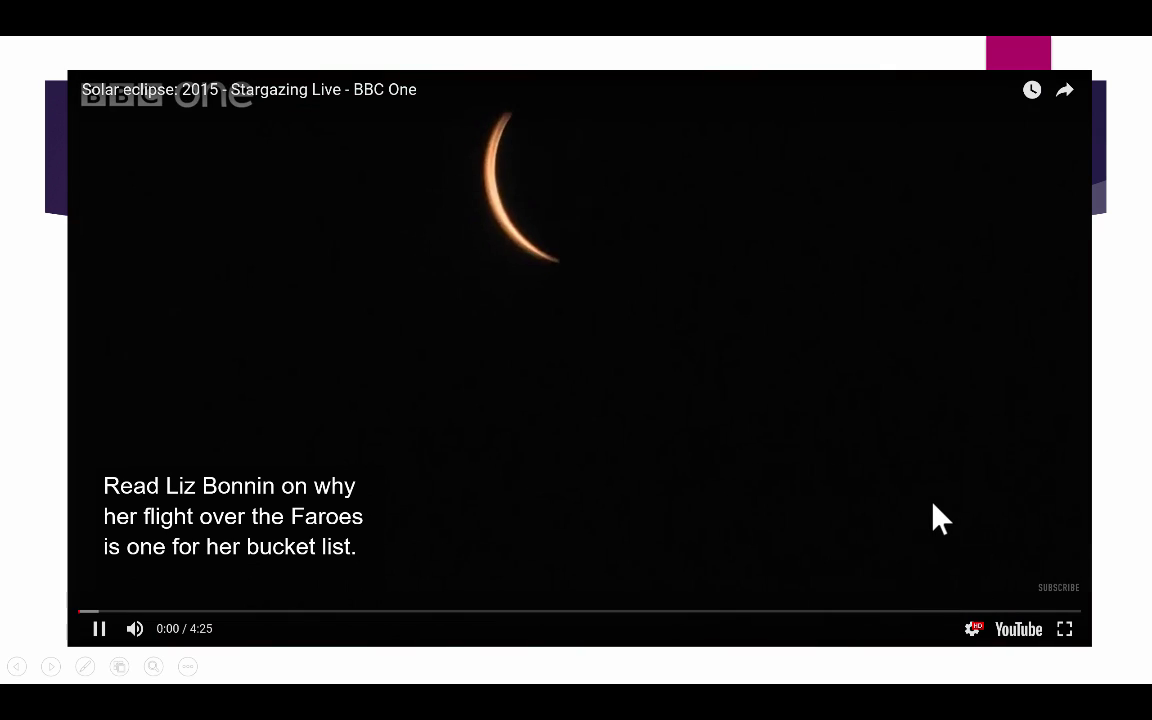
pyautogui.click(100, 628)
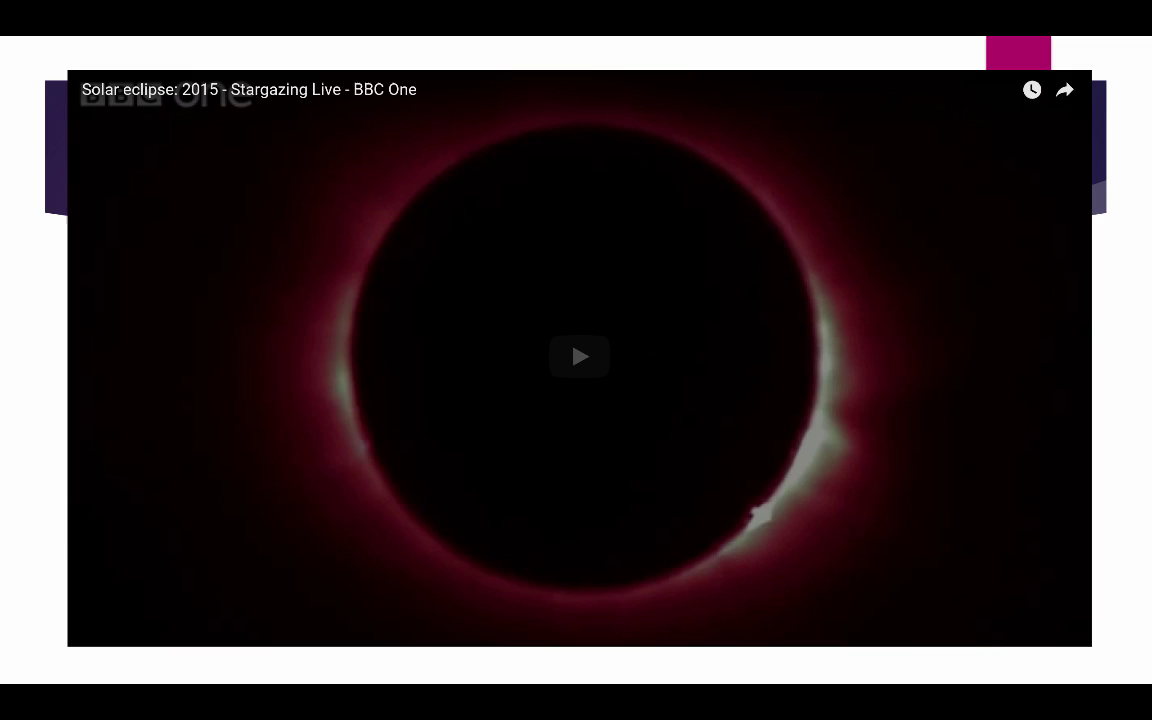
pyautogui.press('Escape')
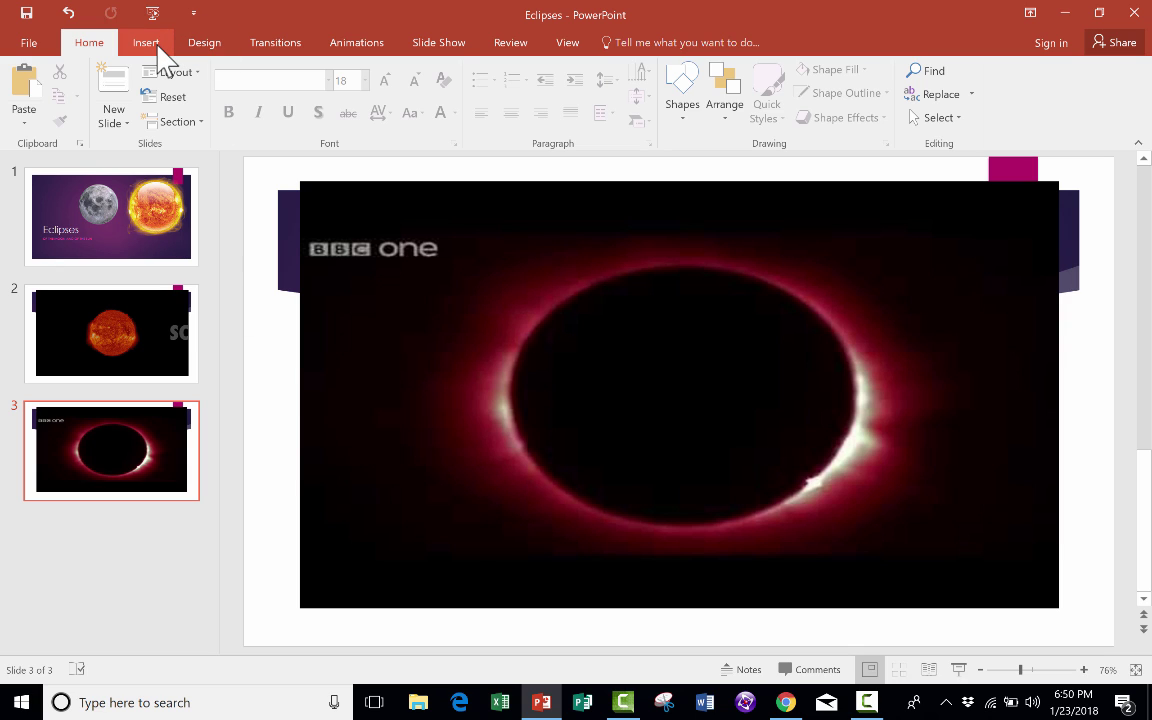
# - Add a fourth title-and-content slide, opening the embed-code video option but inserting nothing
pyautogui.click(114, 90)
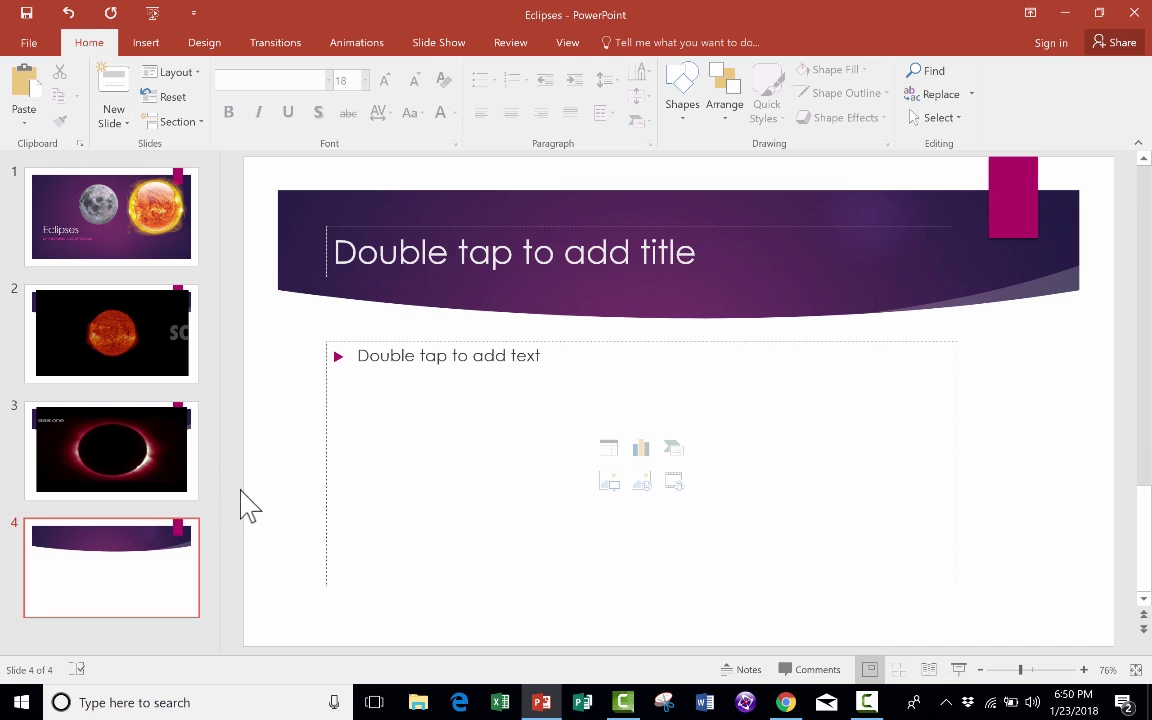
pyautogui.click(673, 481)
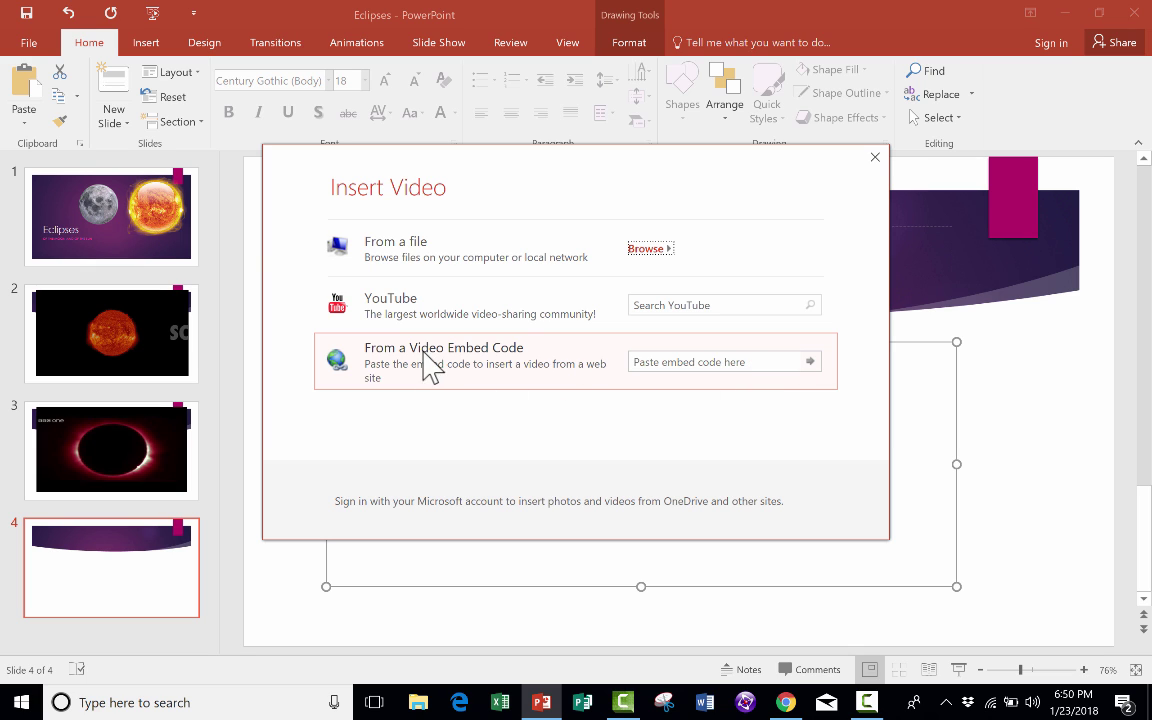
pyautogui.click(671, 362)
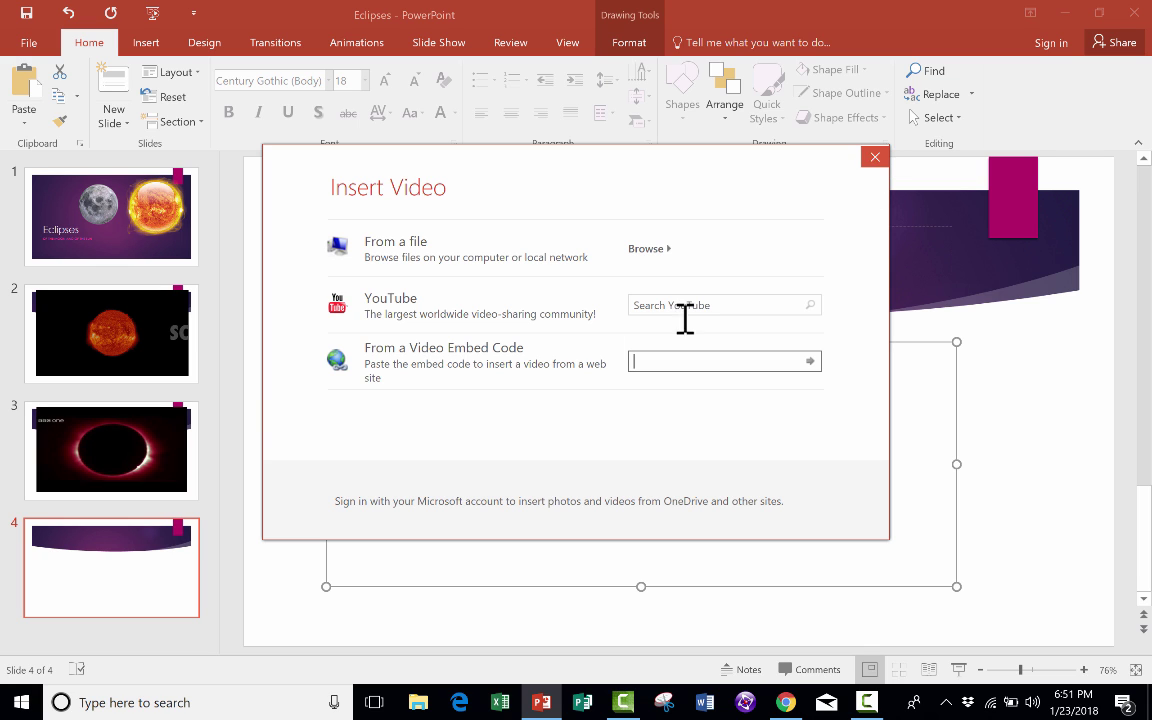
pyautogui.press('Escape')
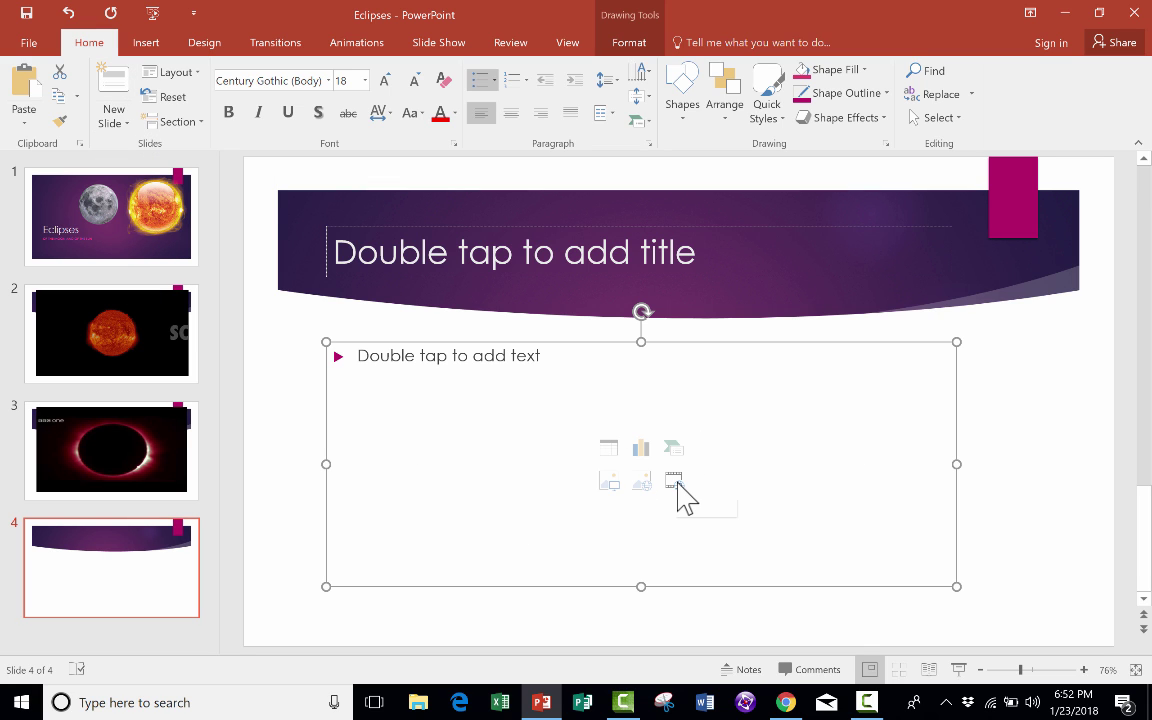
# - Add a fifth slide with the Blank layout
pyautogui.press('Escape')
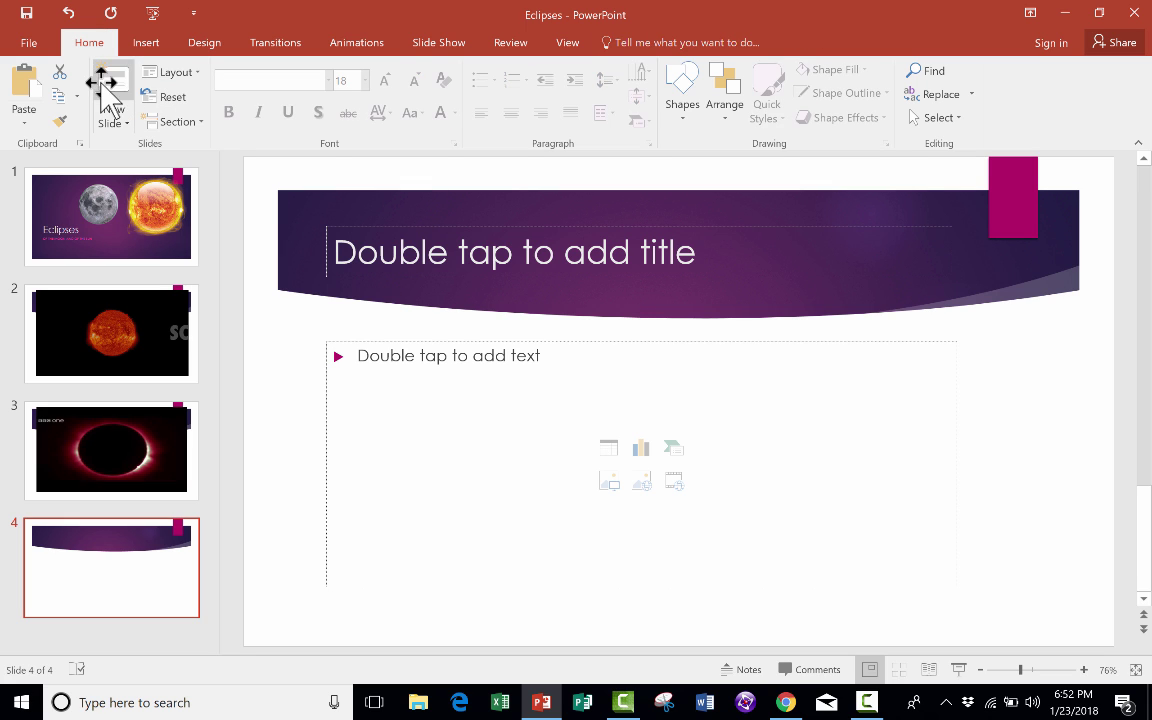
pyautogui.click(113, 117)
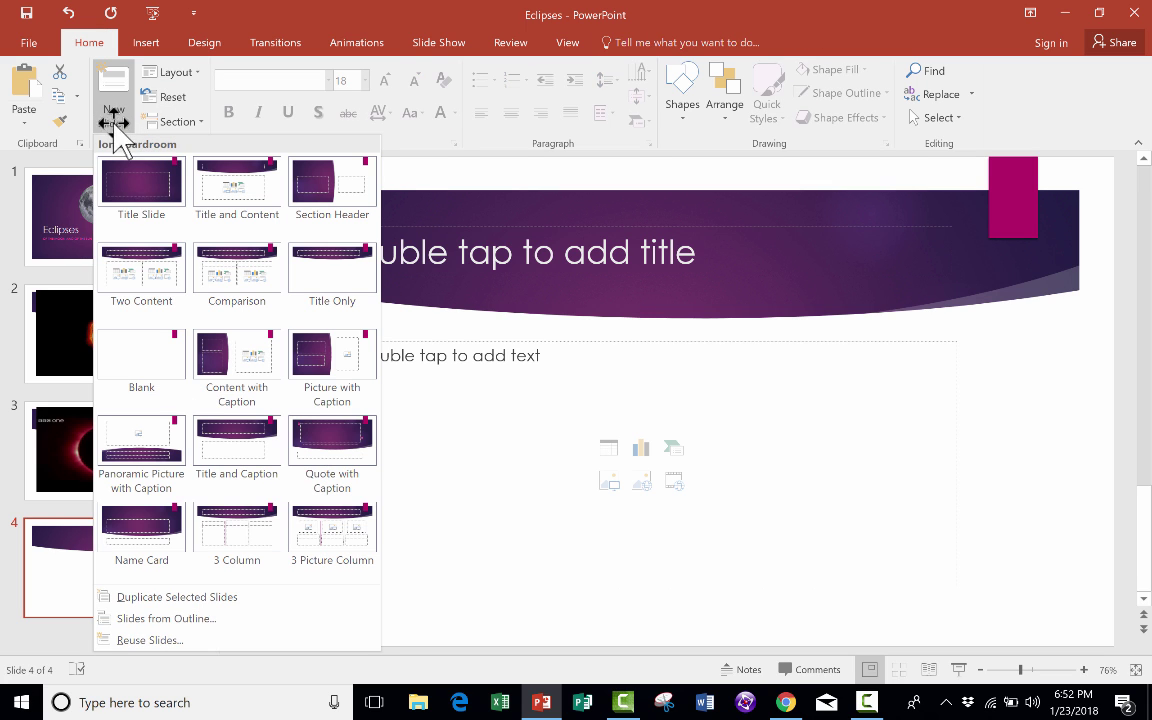
pyautogui.click(145, 350)
pyautogui.click(515, 470)
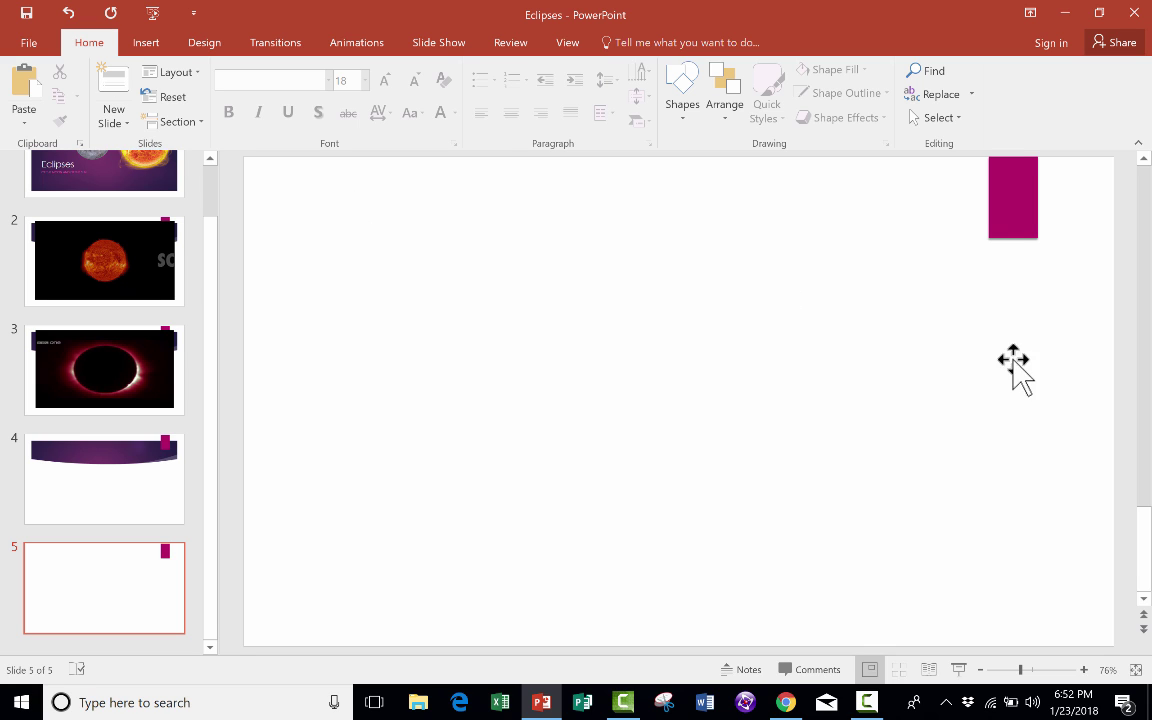
# - Start Insert > Video > Video on My PC, cancel it, and return to the earlier video slides
pyautogui.click(147, 42)
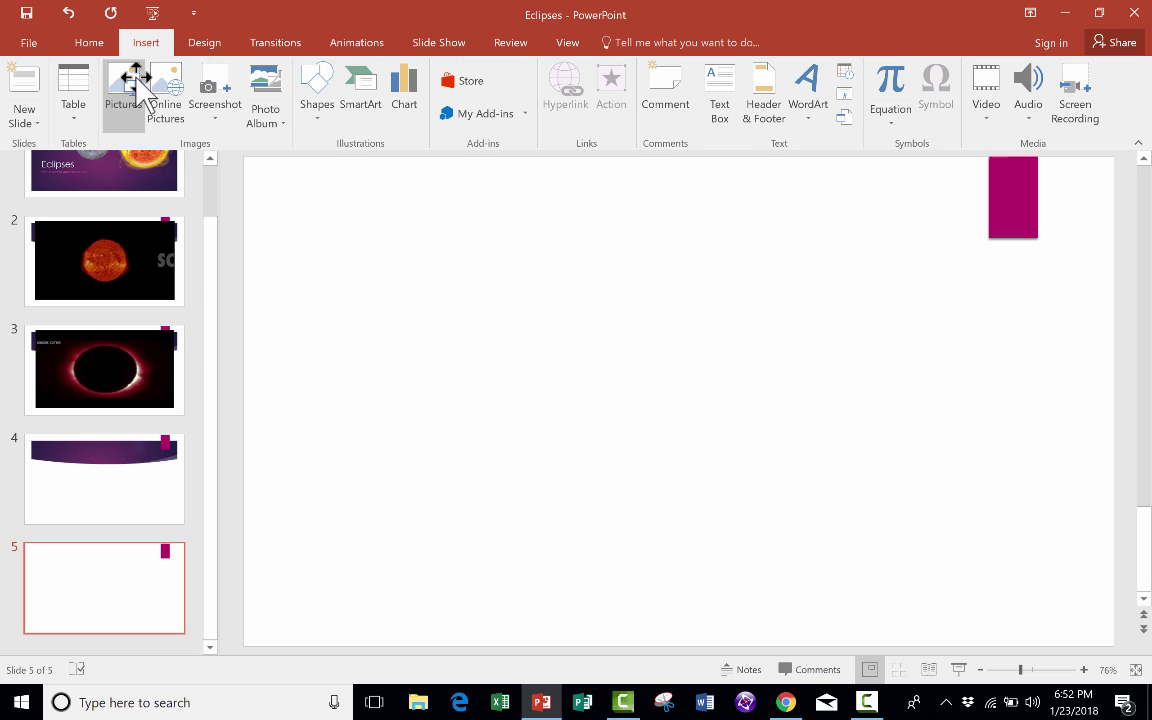
pyautogui.click(985, 100)
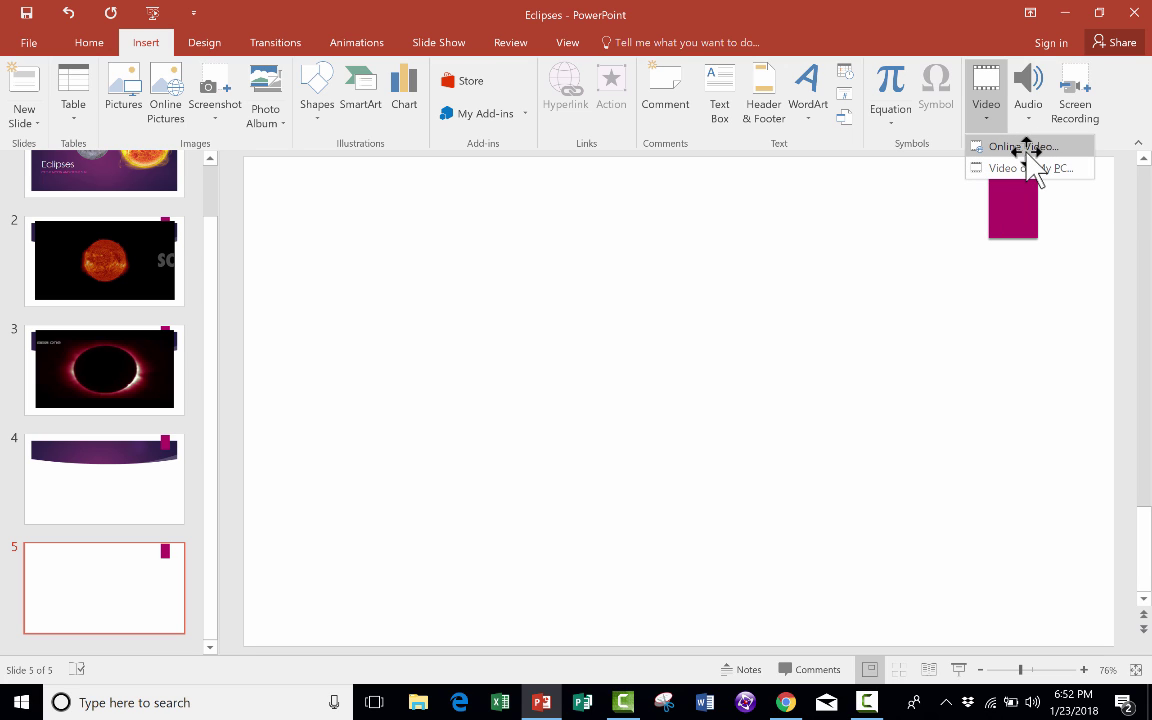
pyautogui.click(1018, 168)
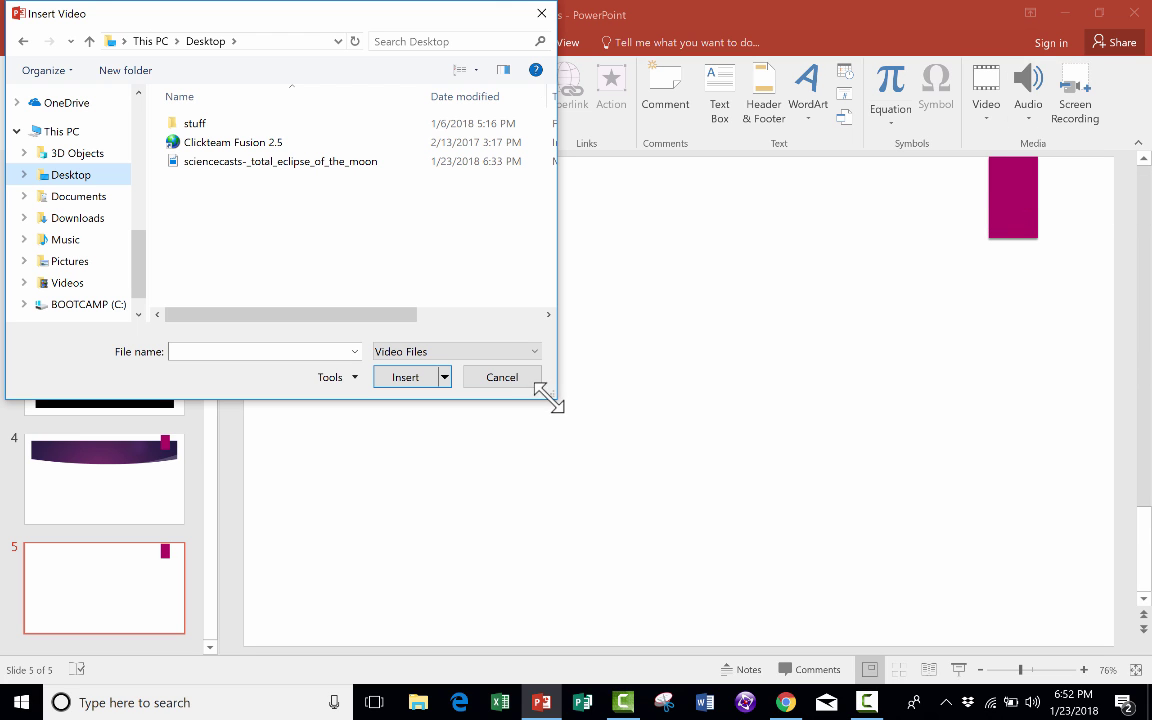
pyautogui.click(519, 384)
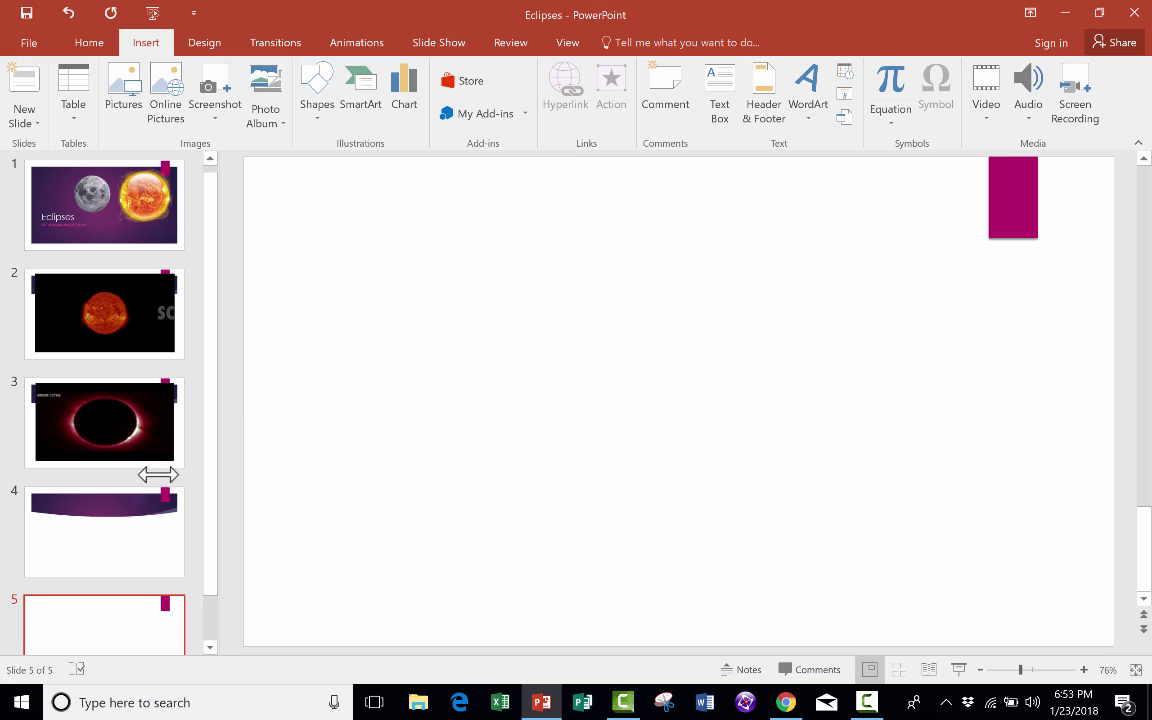
pyautogui.scroll(1, 160, 415)
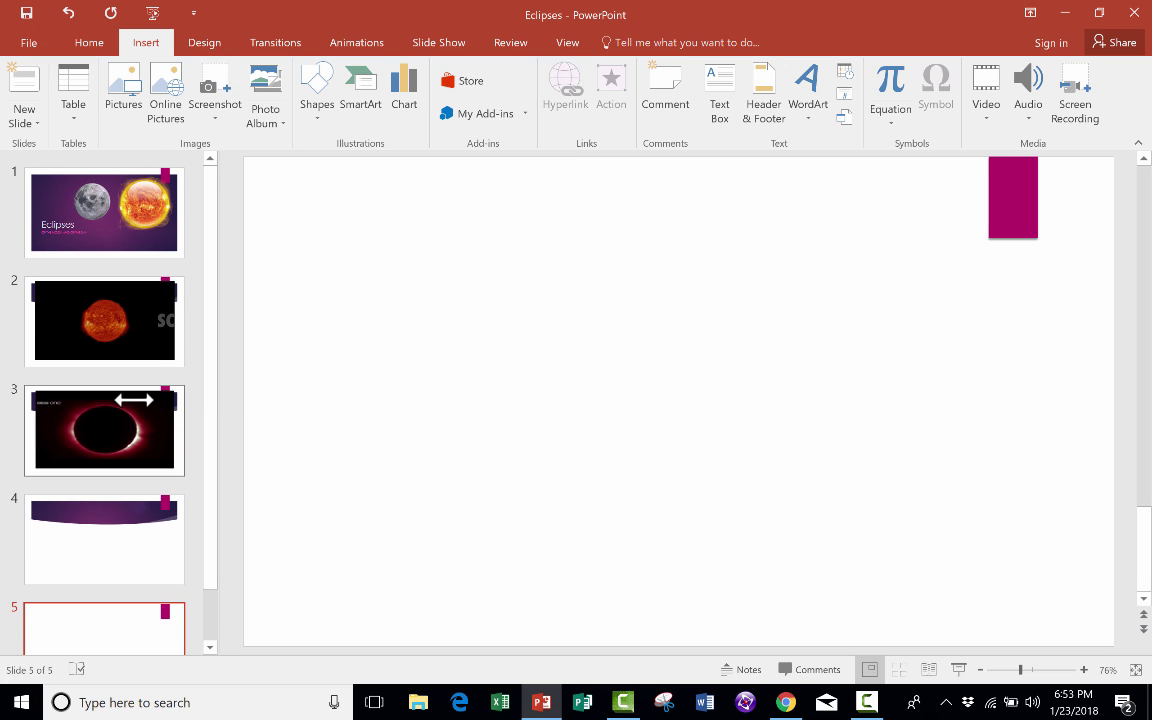
pyautogui.click(105, 325)
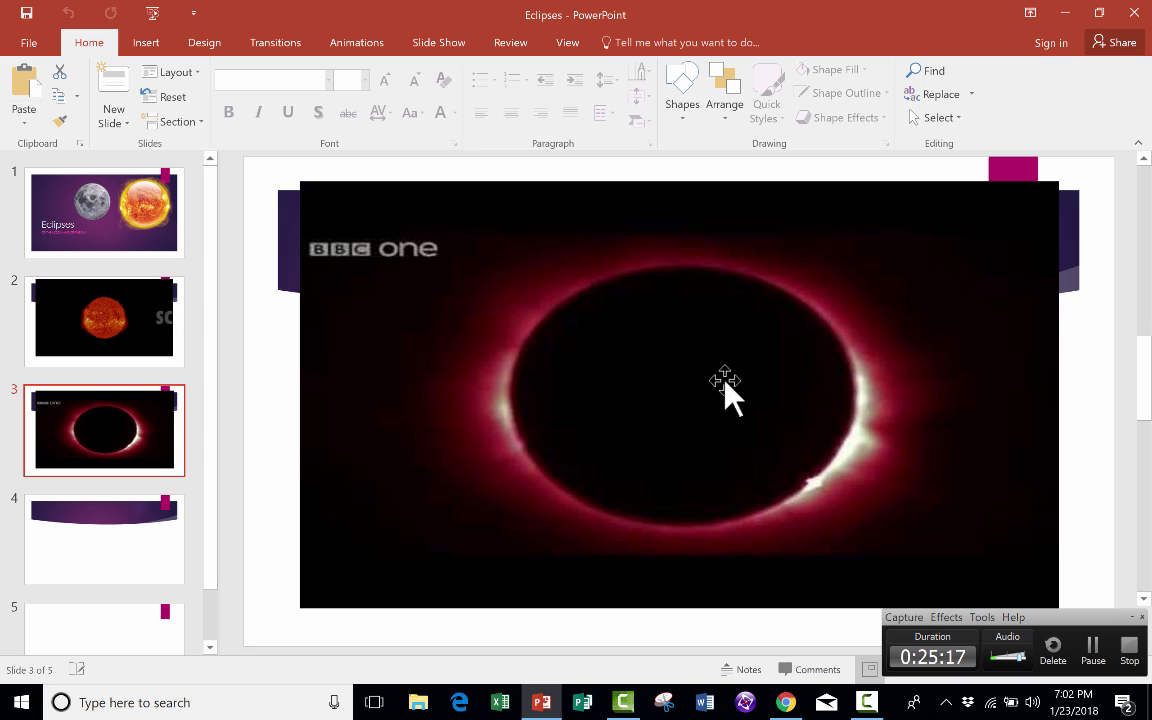
# - Select the sun video on slide 2 and look through its Format and Playback options
pyautogui.click(113, 350)
pyautogui.moveTo(420, 347)
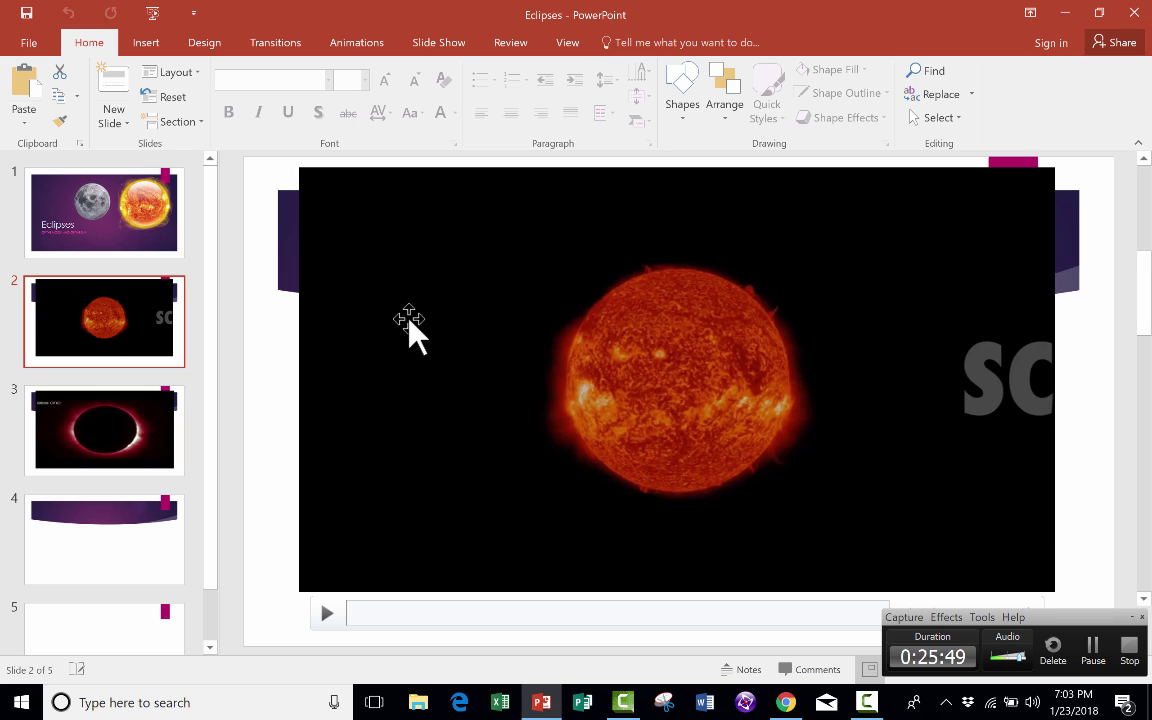
pyautogui.click(408, 322)
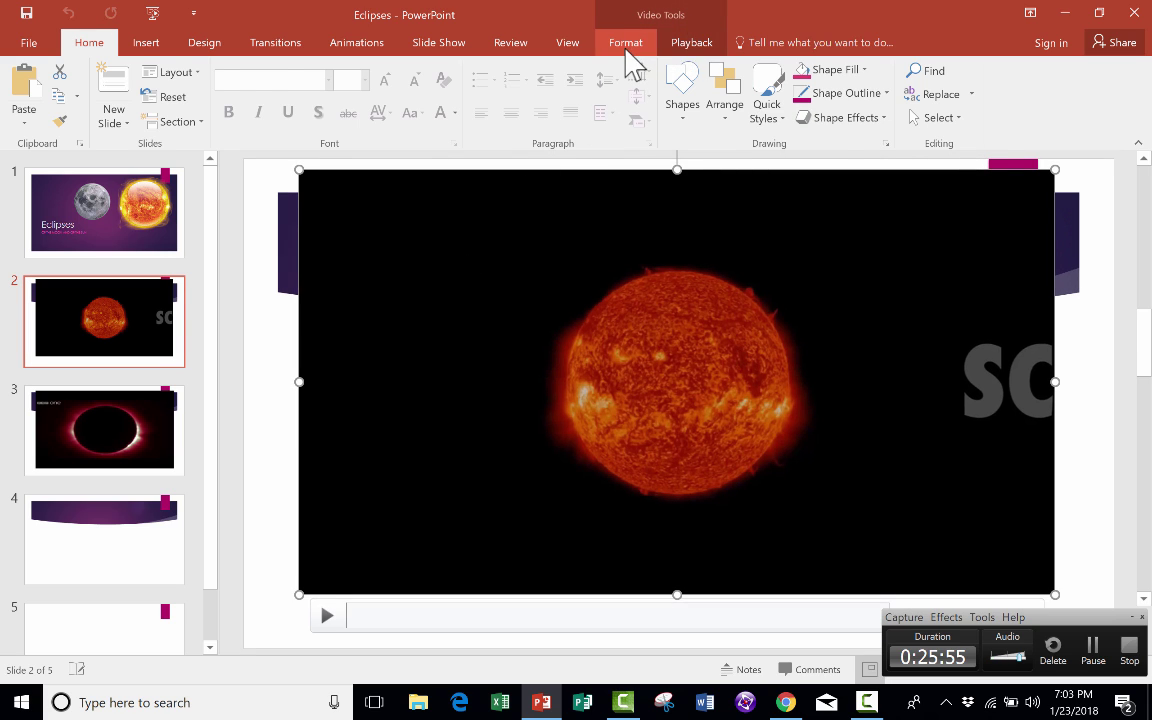
pyautogui.click(627, 46)
pyautogui.click(689, 44)
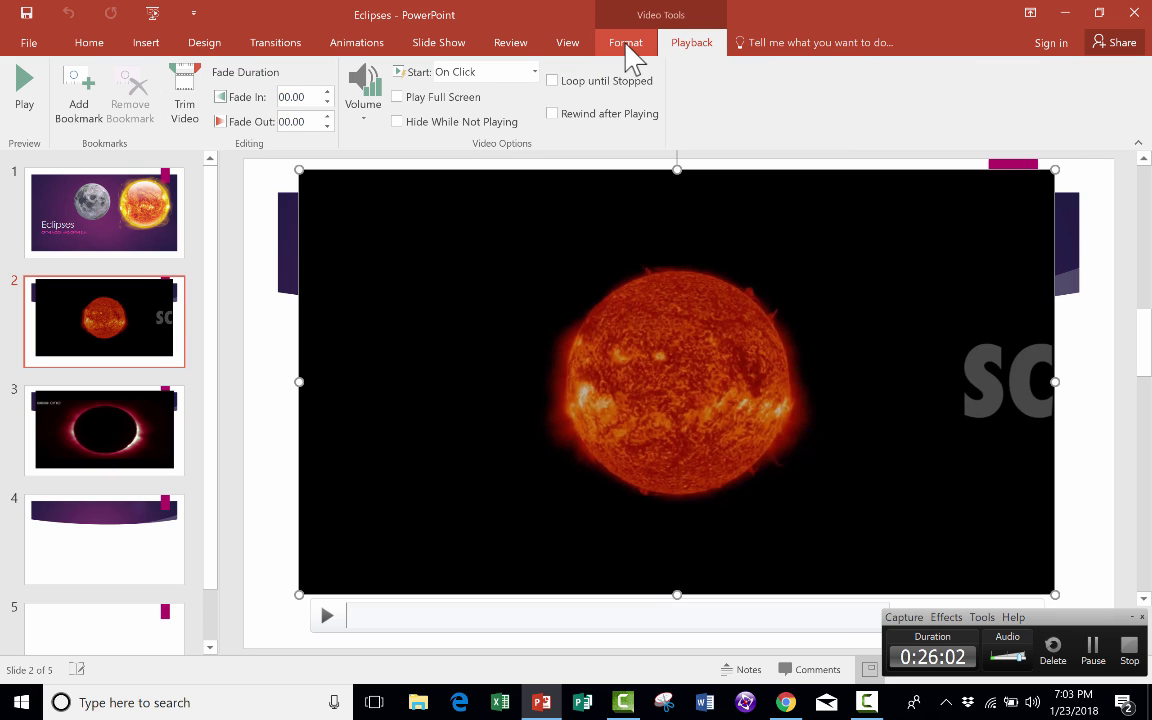
pyautogui.click(627, 47)
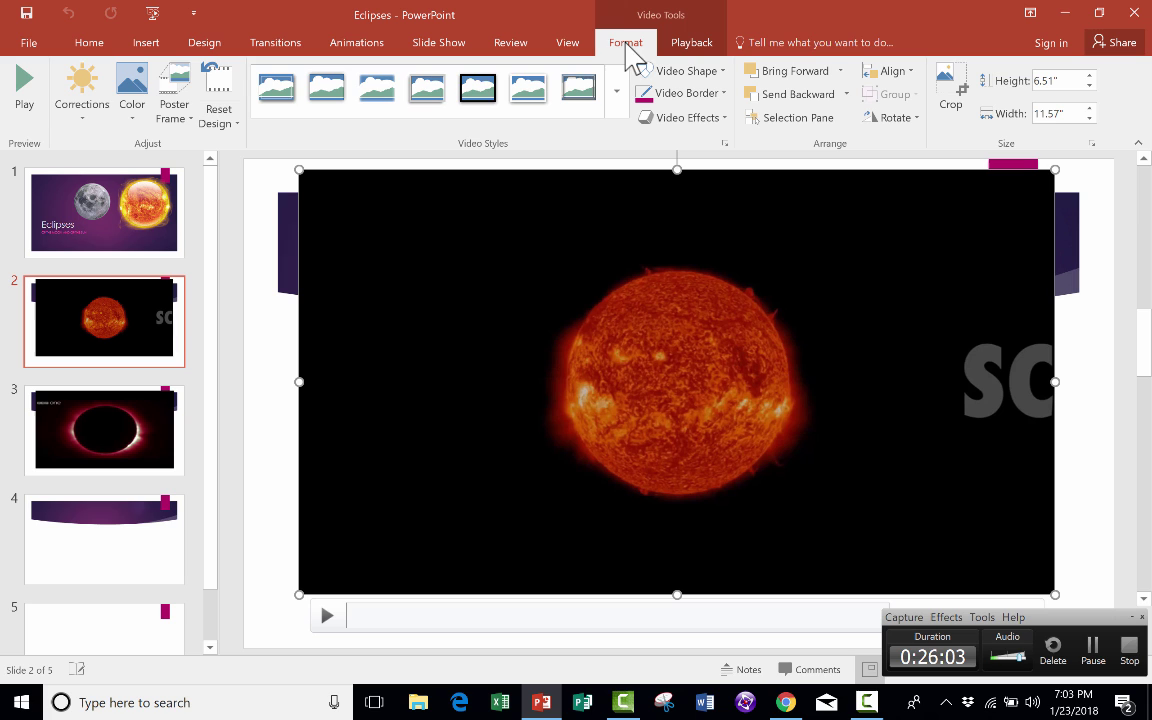
# - Preview the Corrections and Color presets, then apply a thin grey frame video style
pyautogui.click(82, 105)
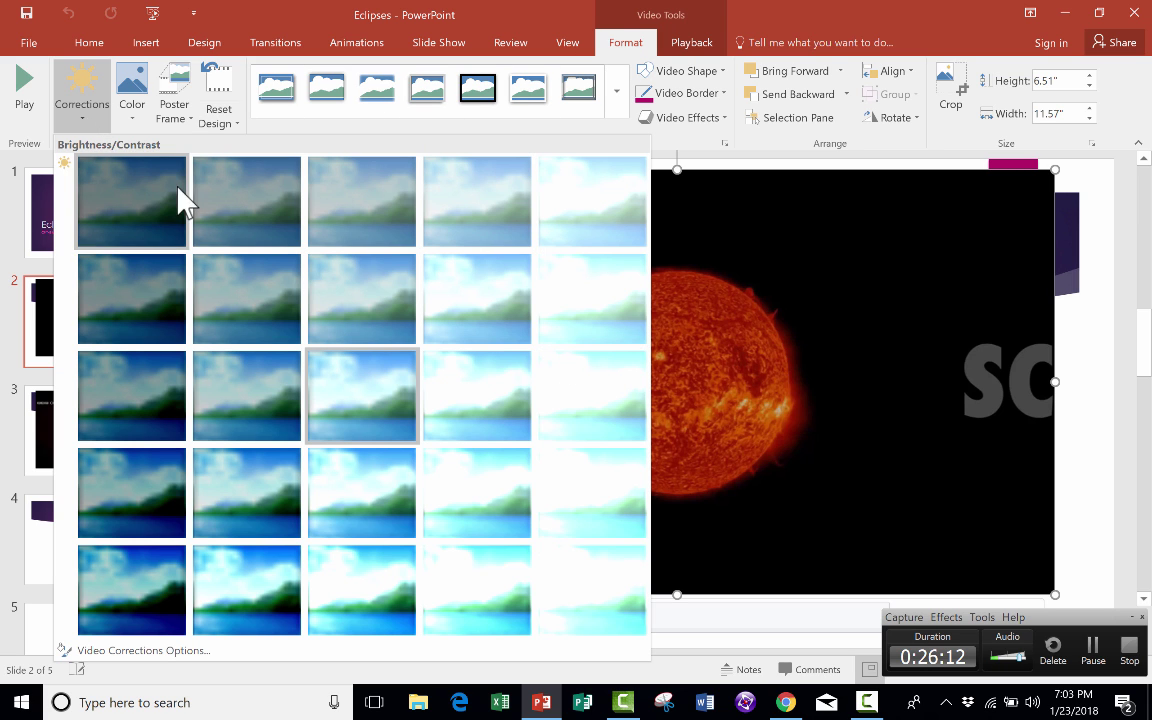
pyautogui.click(132, 100)
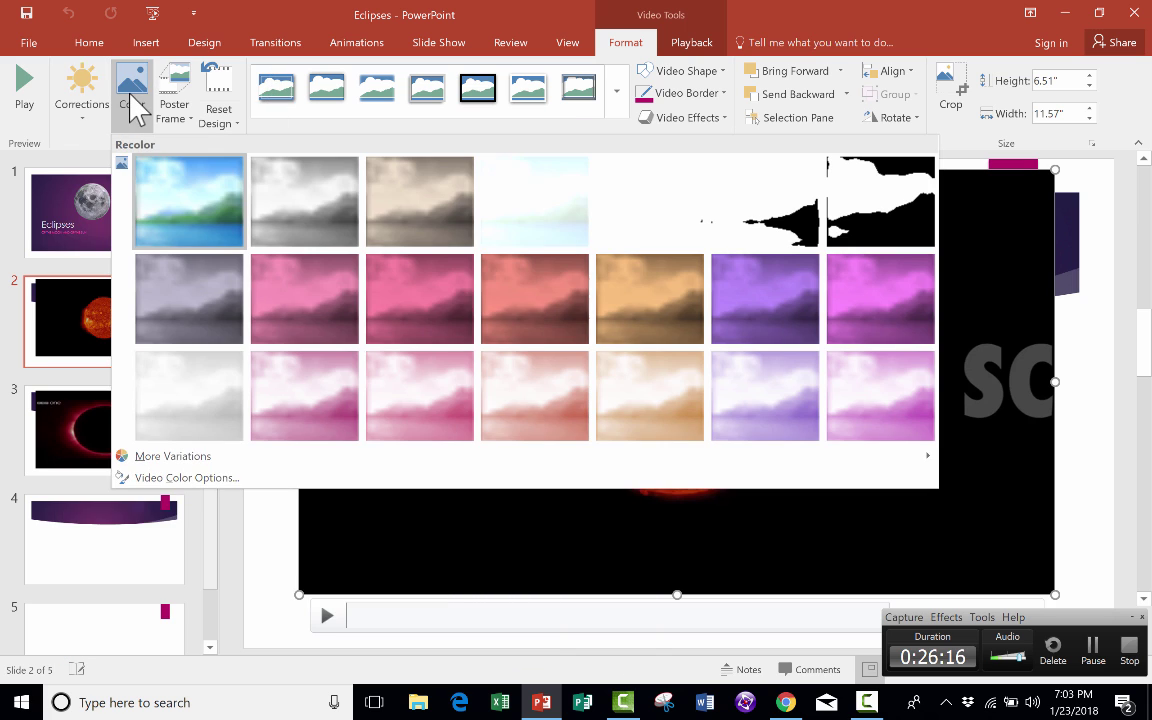
pyautogui.click(133, 100)
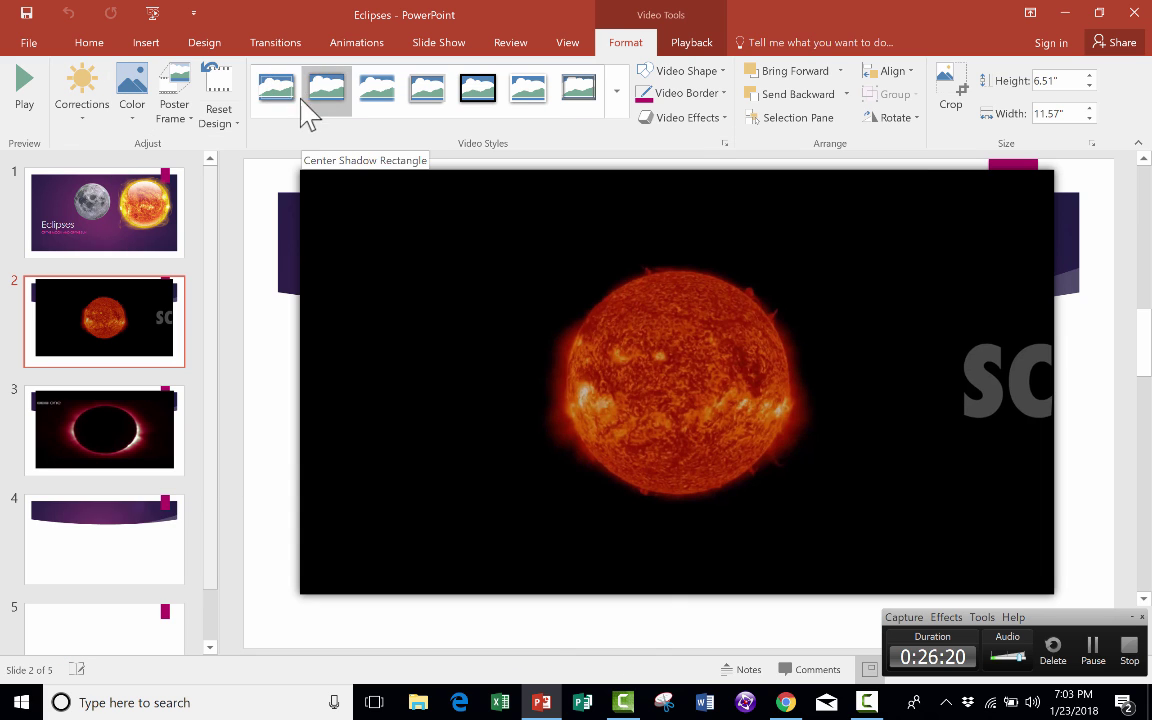
pyautogui.click(489, 92)
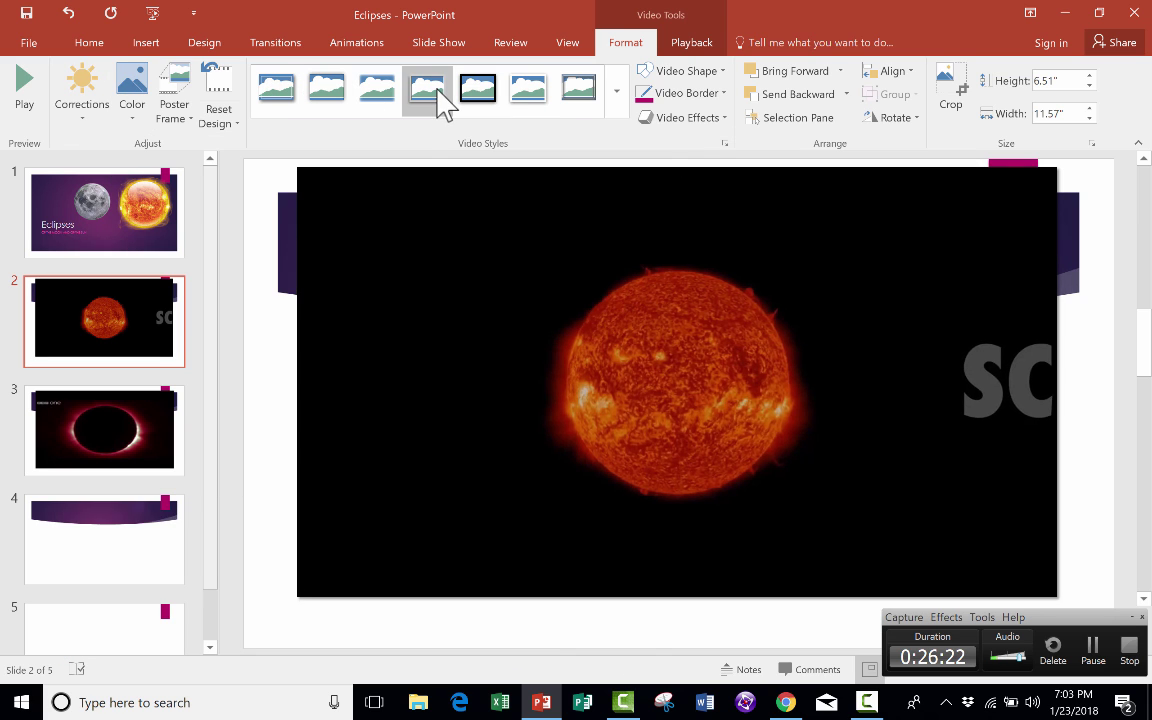
pyautogui.click(442, 100)
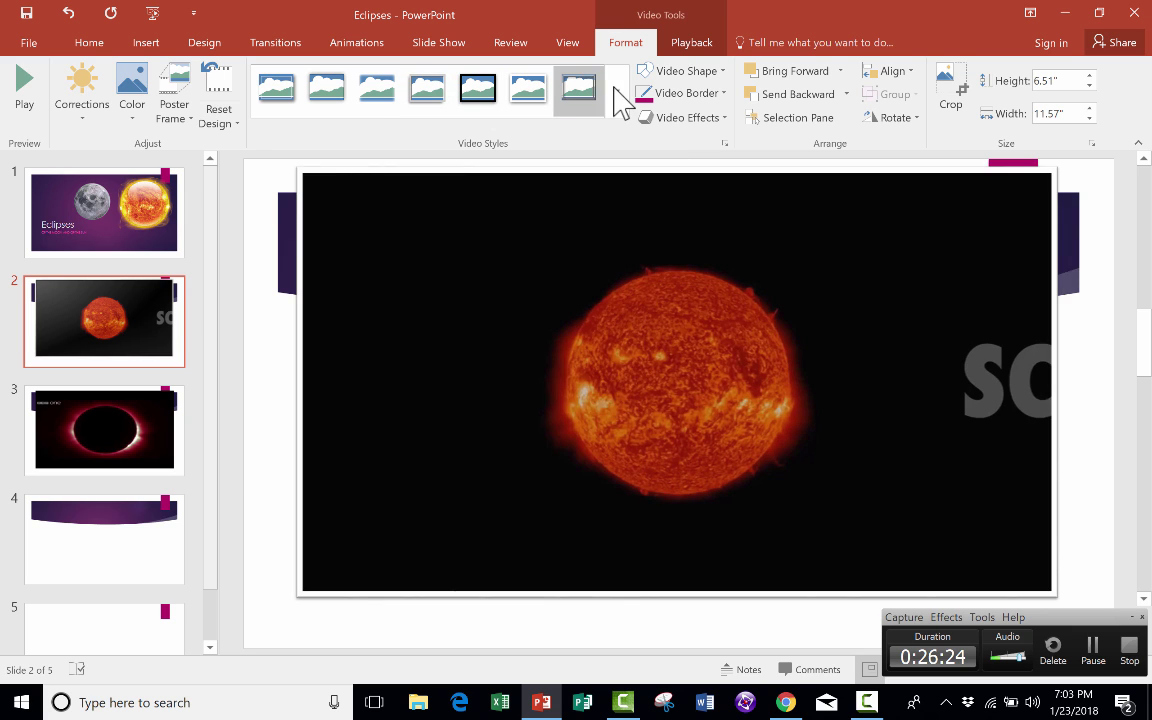
pyautogui.click(616, 92)
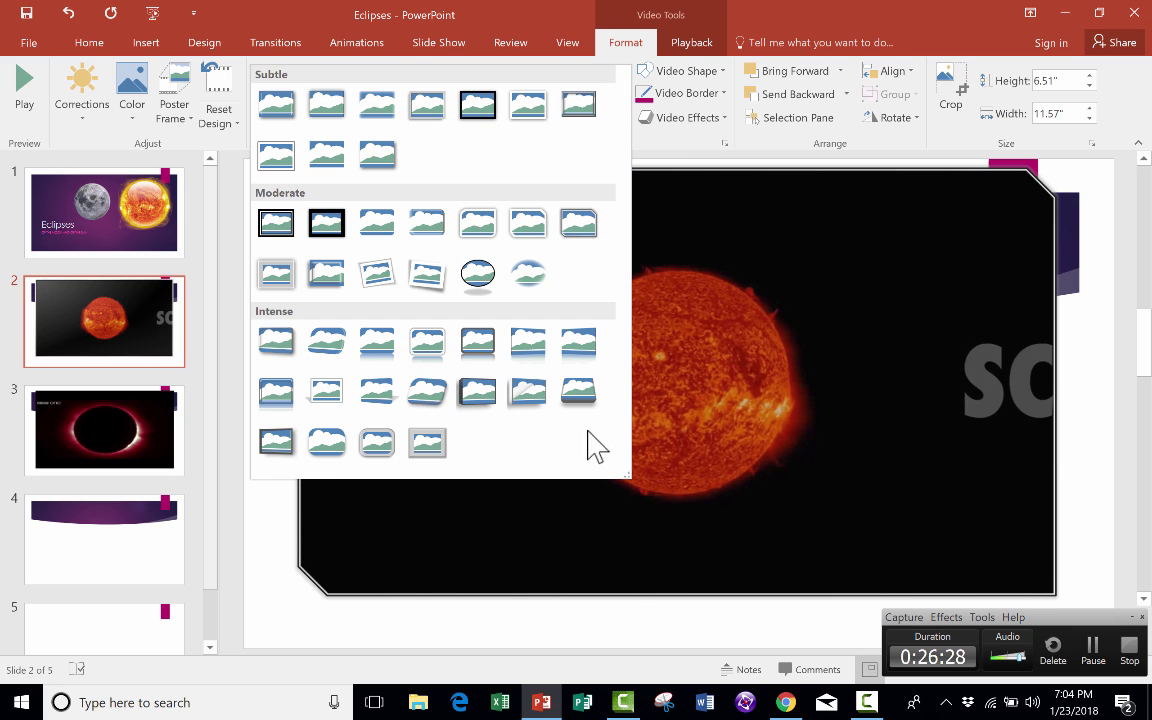
pyautogui.click(719, 70)
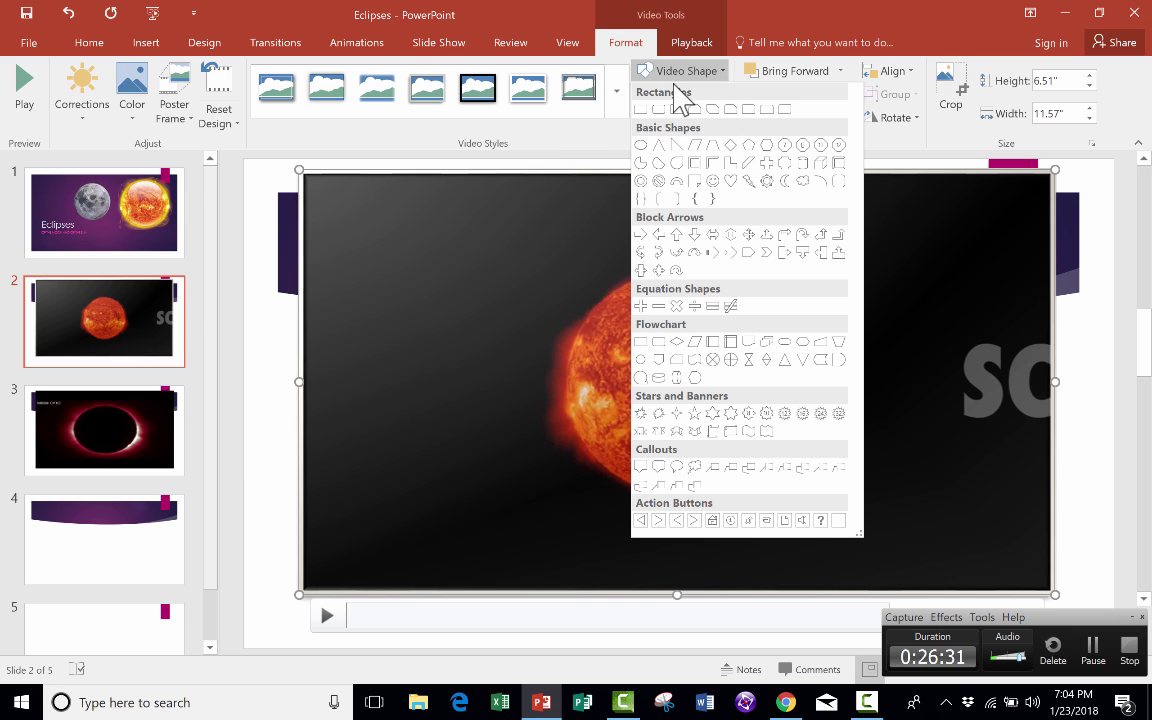
pyautogui.click(592, 135)
# - Try a 3-D Rotation video effect on the sun video, then undo it
pyautogui.click(726, 119)
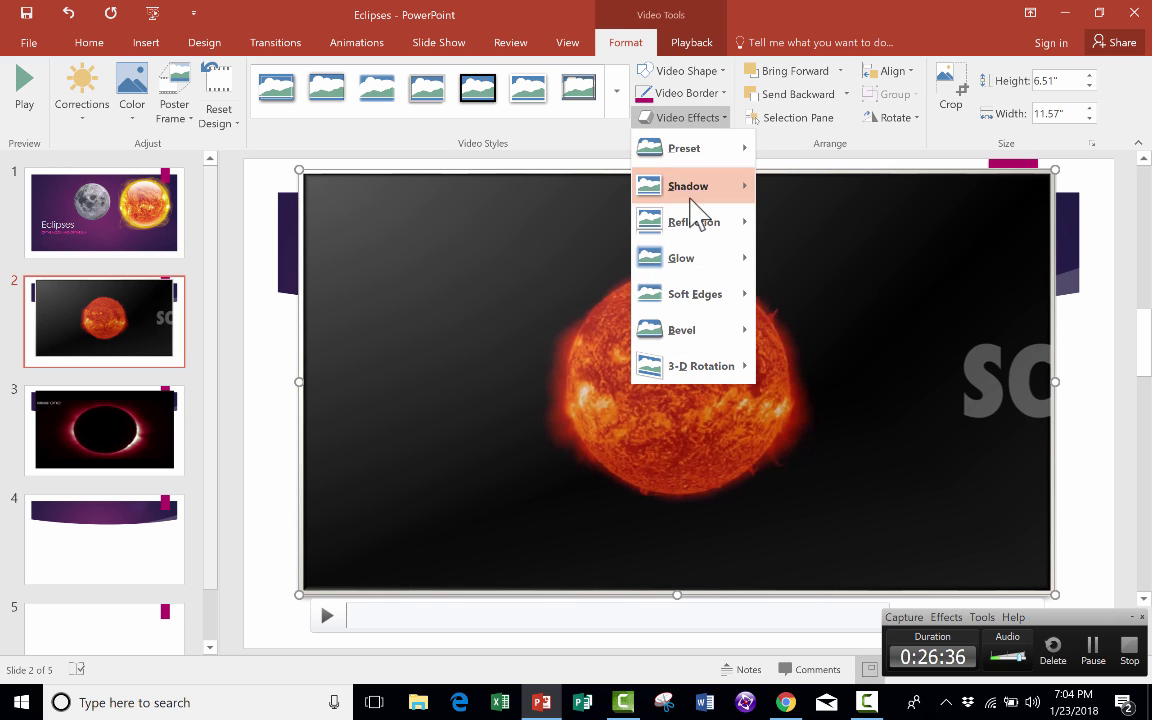
pyautogui.moveTo(663, 340)
pyautogui.click(792, 481)
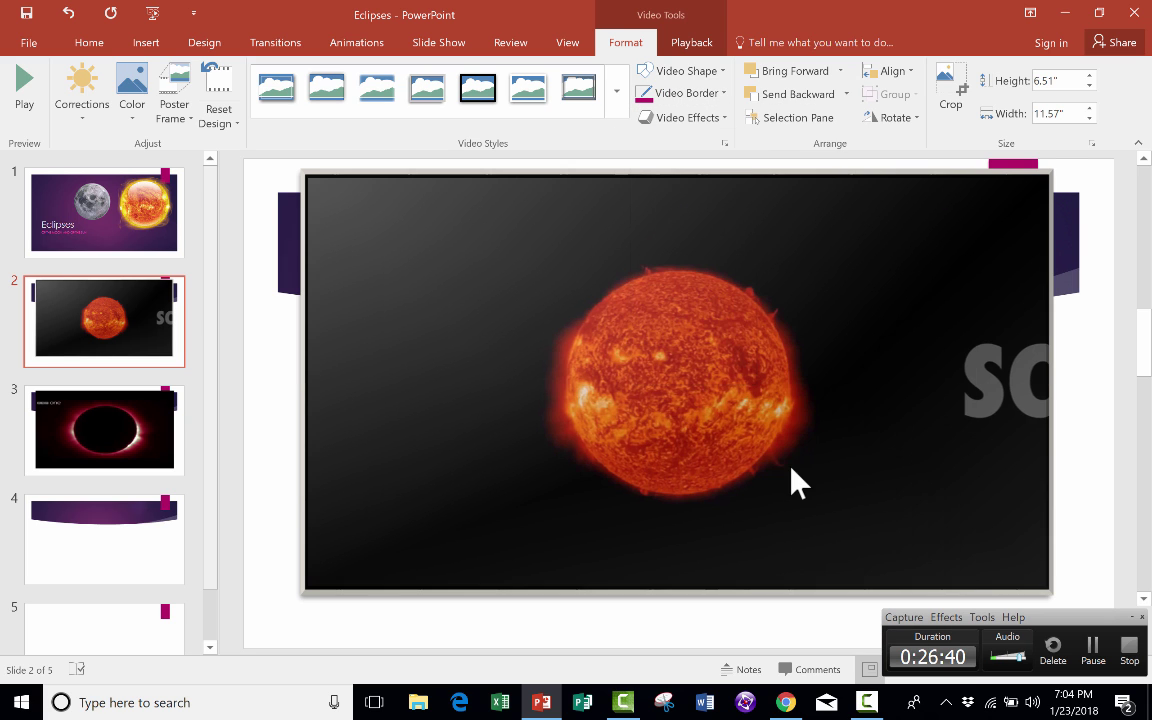
pyautogui.click(687, 117)
pyautogui.moveTo(710, 375)
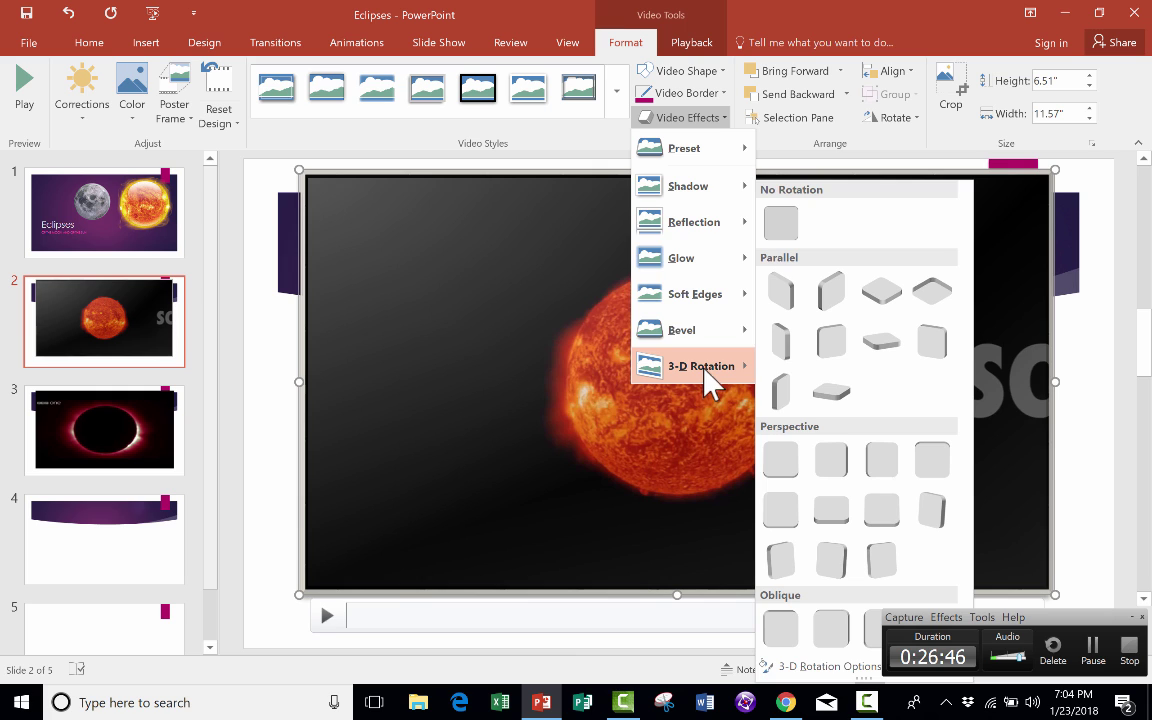
pyautogui.click(845, 365)
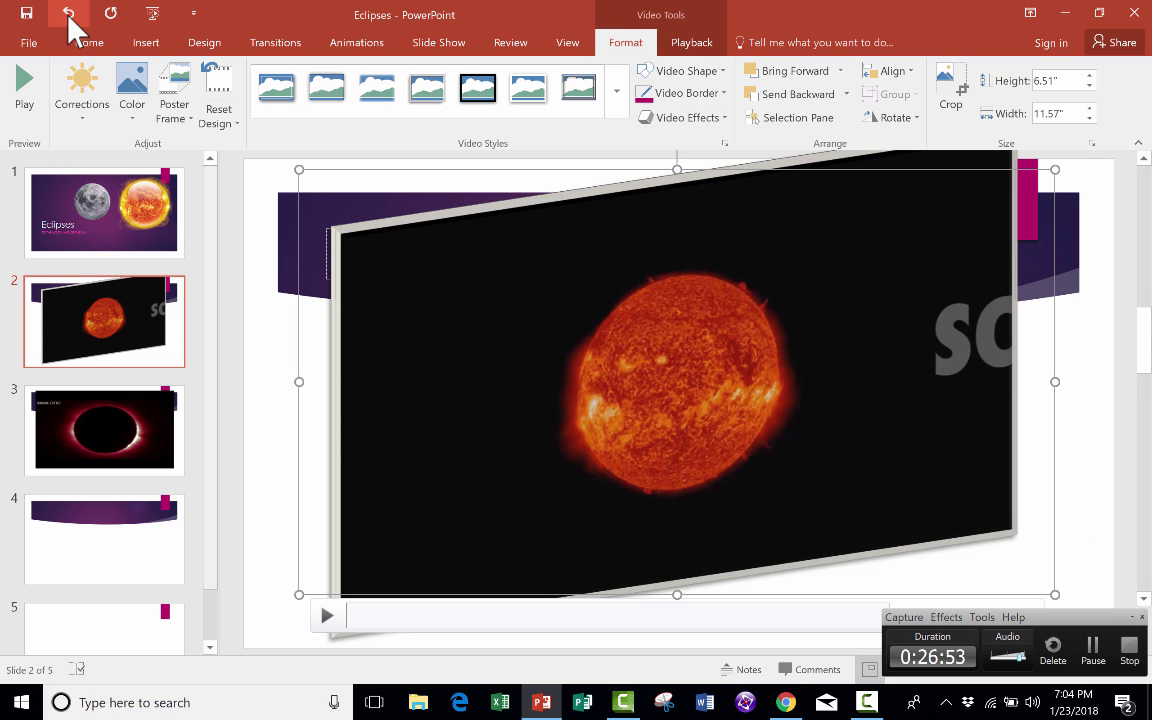
pyautogui.click(68, 14)
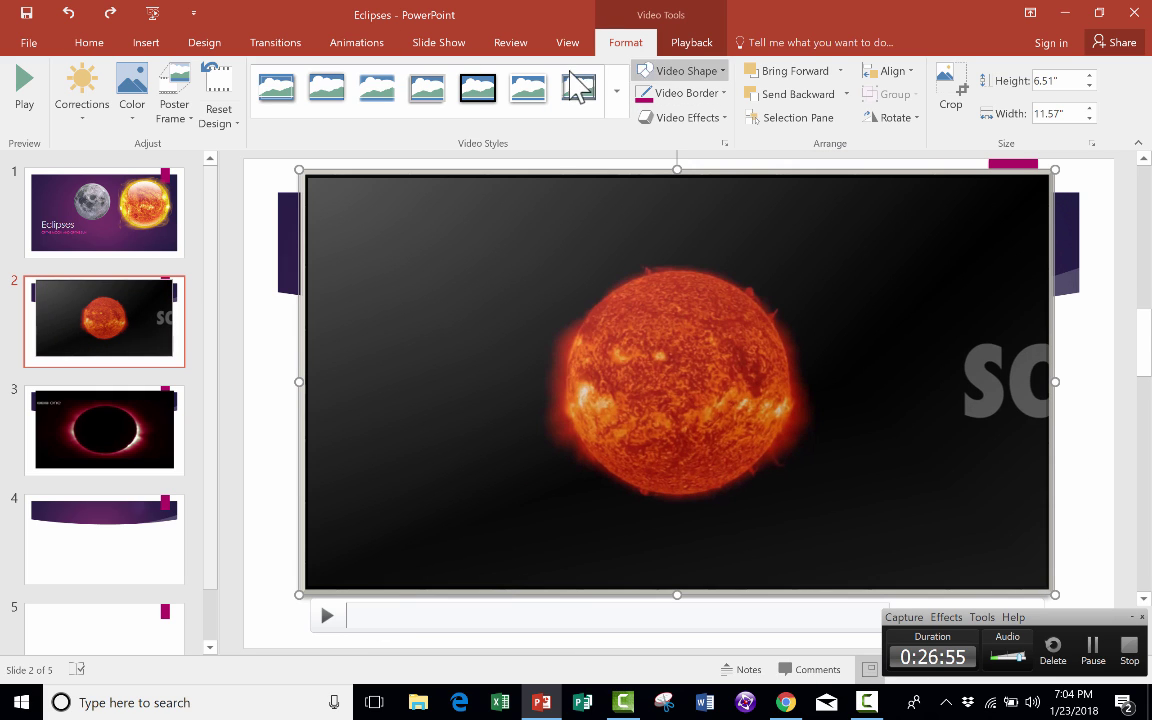
# - Remove the frame style and trim the NASA video to run from 00:09.499 to 02:20.706
pyautogui.hotkey('ctrl', 'z')
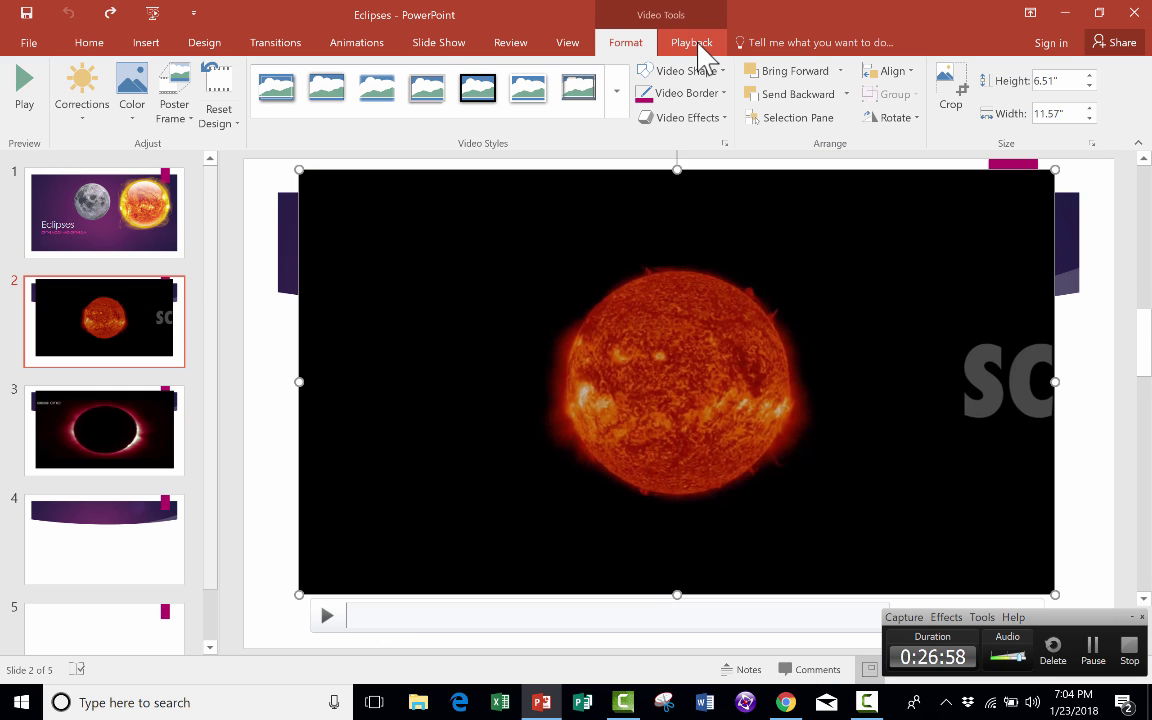
pyautogui.click(694, 58)
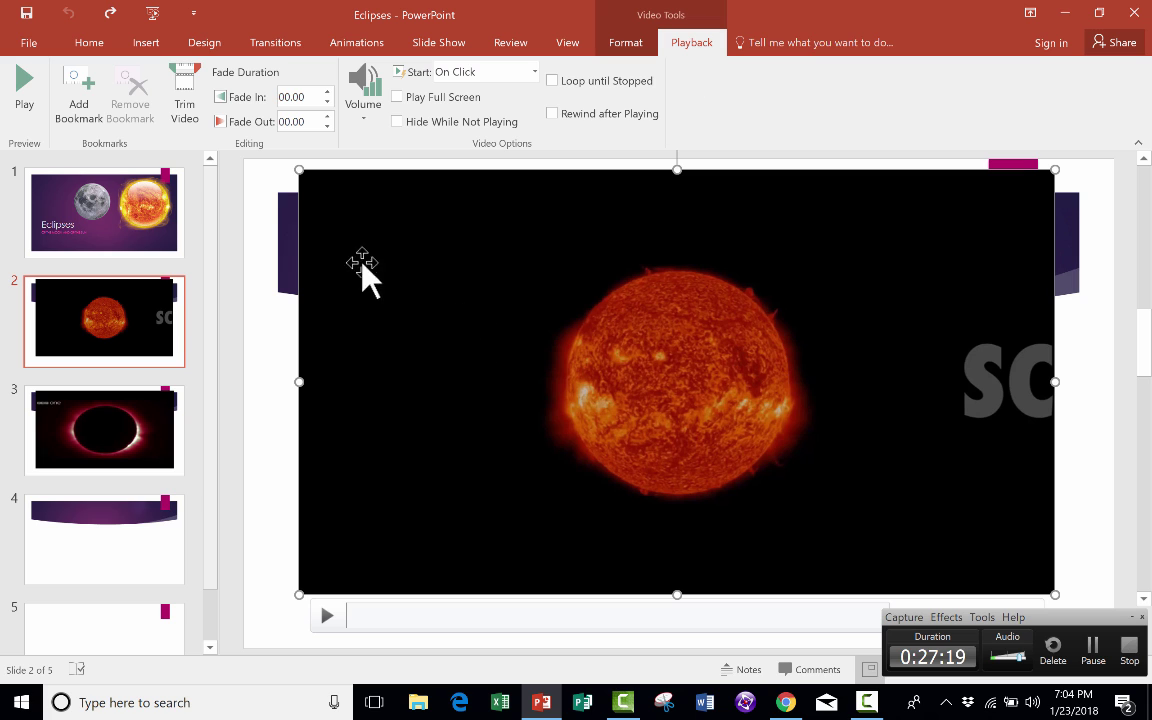
pyautogui.click(186, 95)
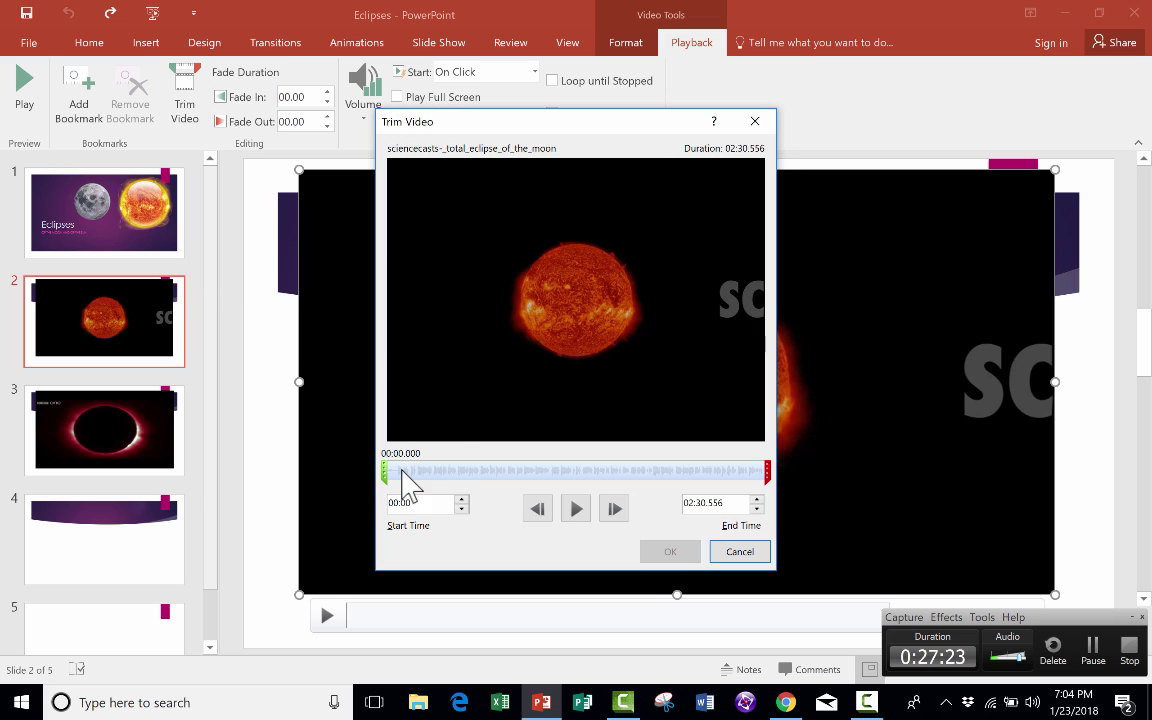
pyautogui.moveTo(384, 467); pyautogui.dragTo(409, 465)
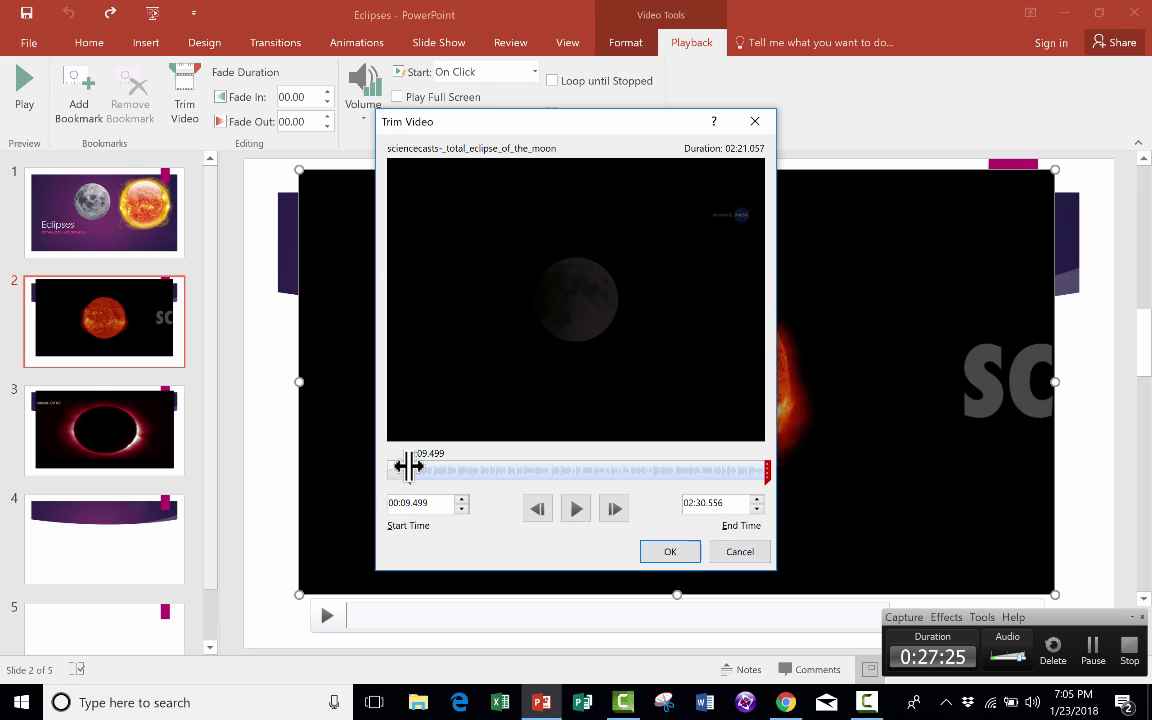
pyautogui.moveTo(766, 467); pyautogui.dragTo(743, 467)
pyautogui.click(670, 551)
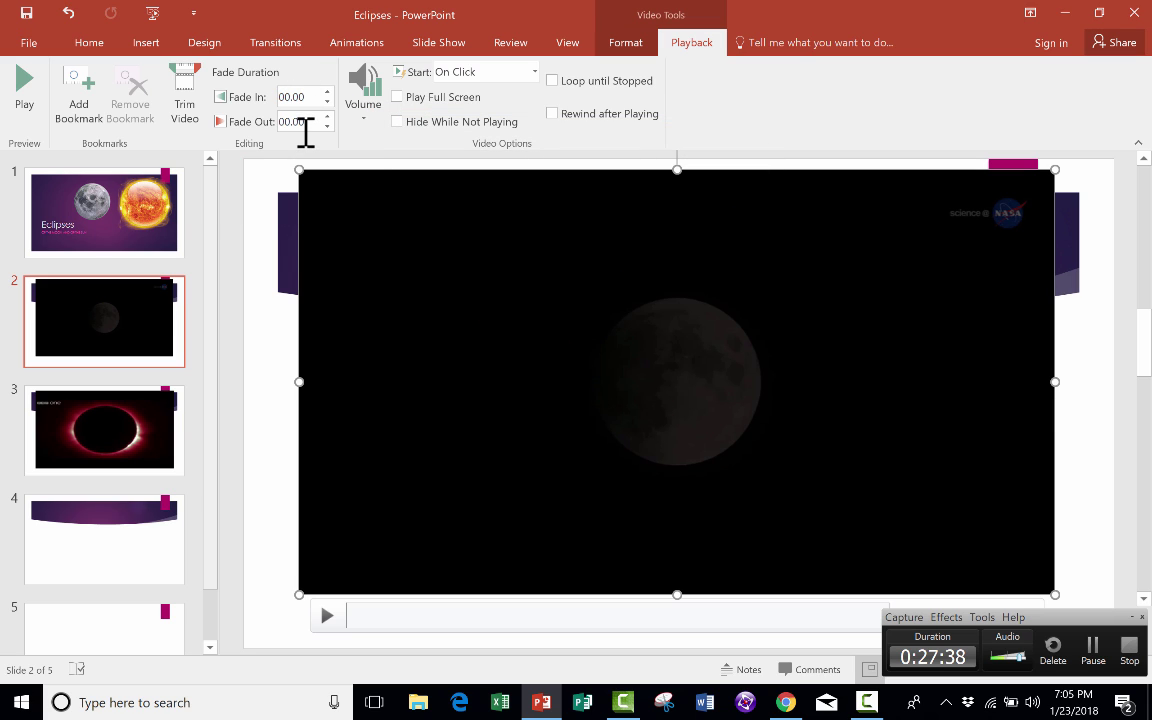
# - Check the slide 2 video's volume levels, leaving them unchanged
pyautogui.click(373, 90)
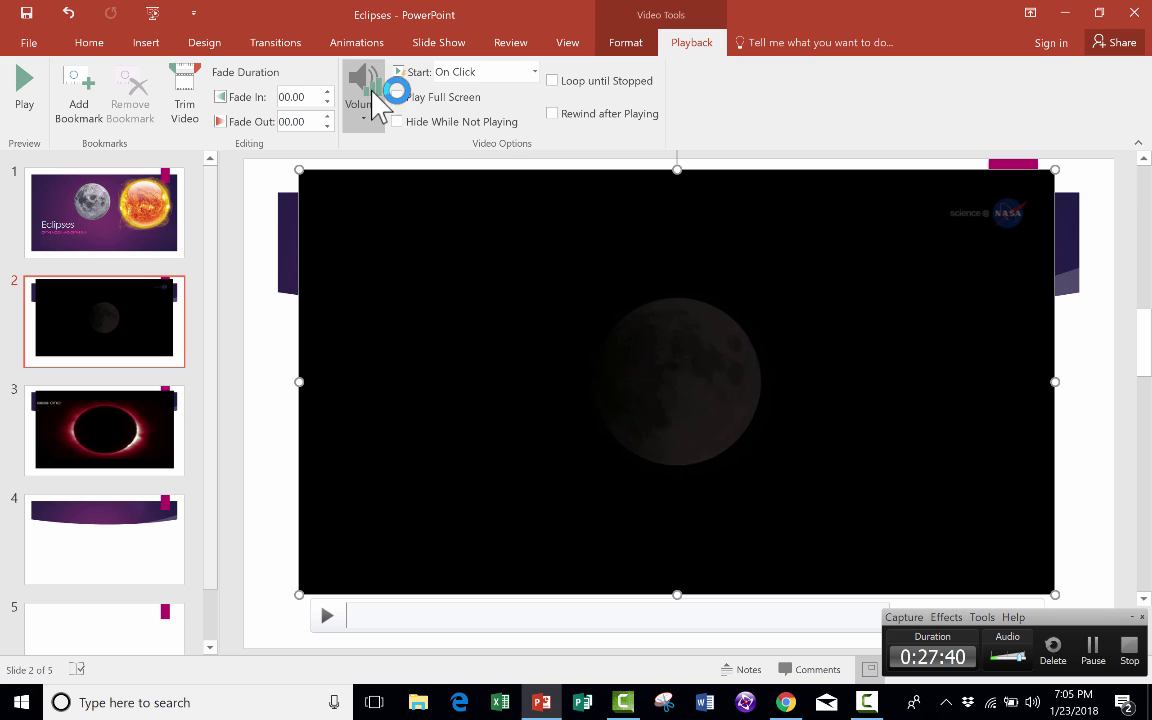
pyautogui.click(375, 100)
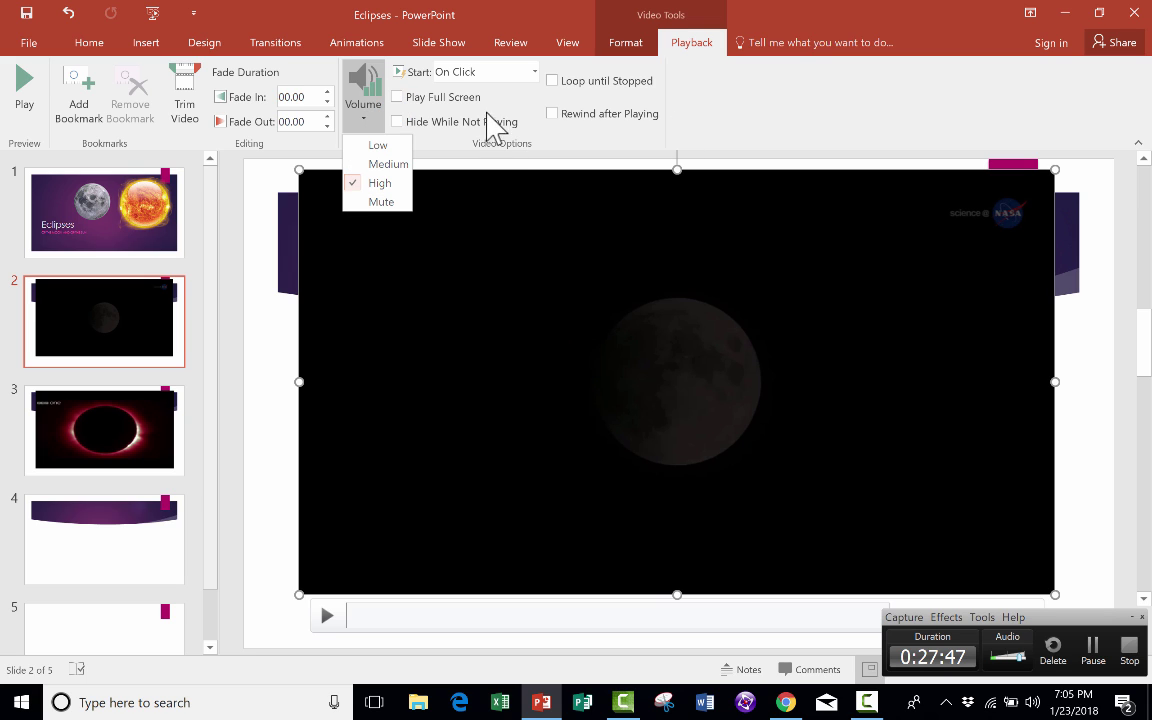
pyautogui.click(470, 90)
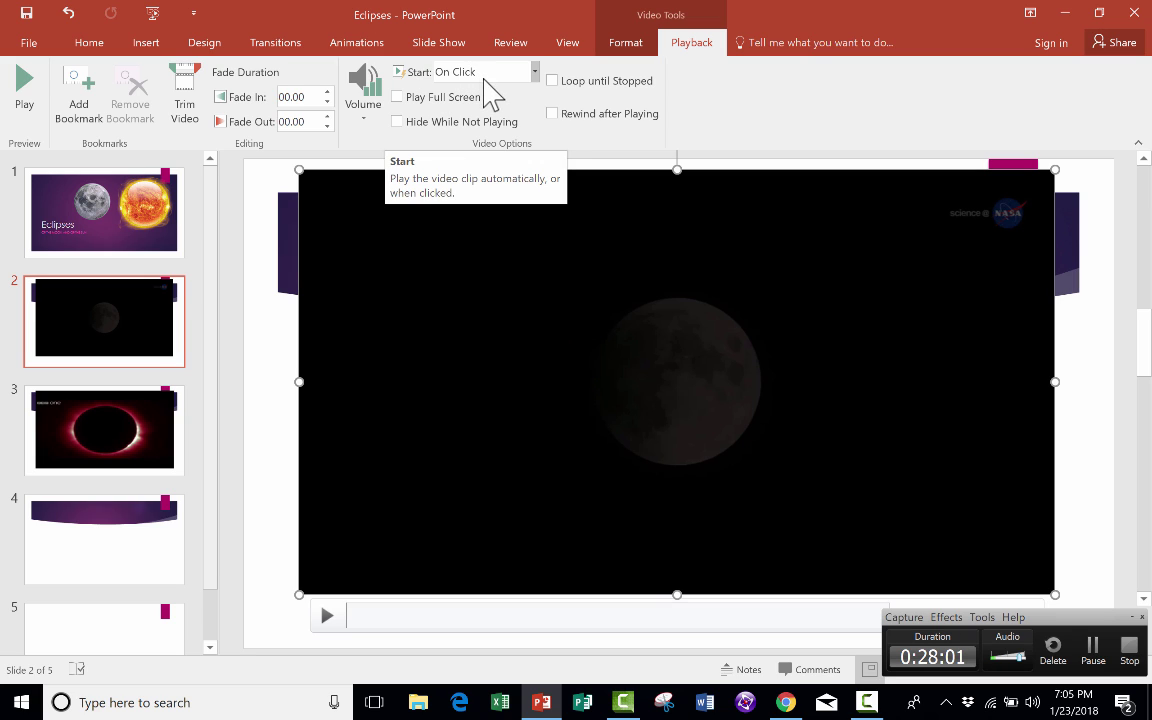
# - Set the video to start Automatically and play full screen
pyautogui.click(534, 72)
pyautogui.click(495, 93)
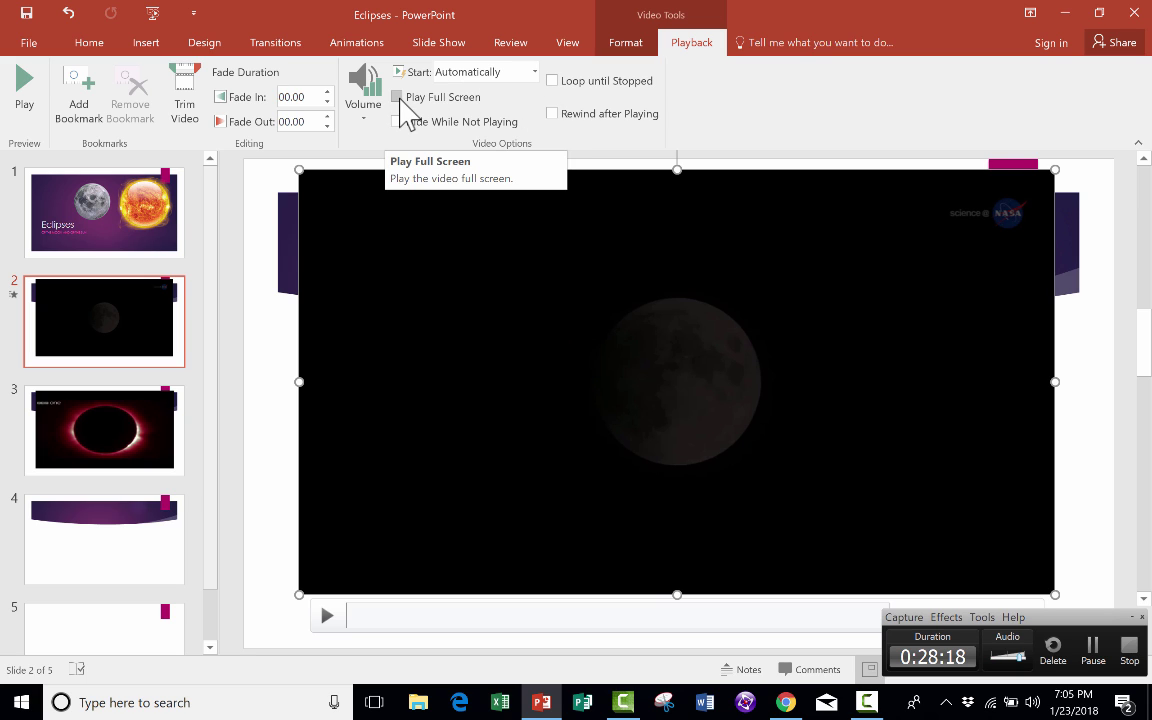
pyautogui.click(398, 97)
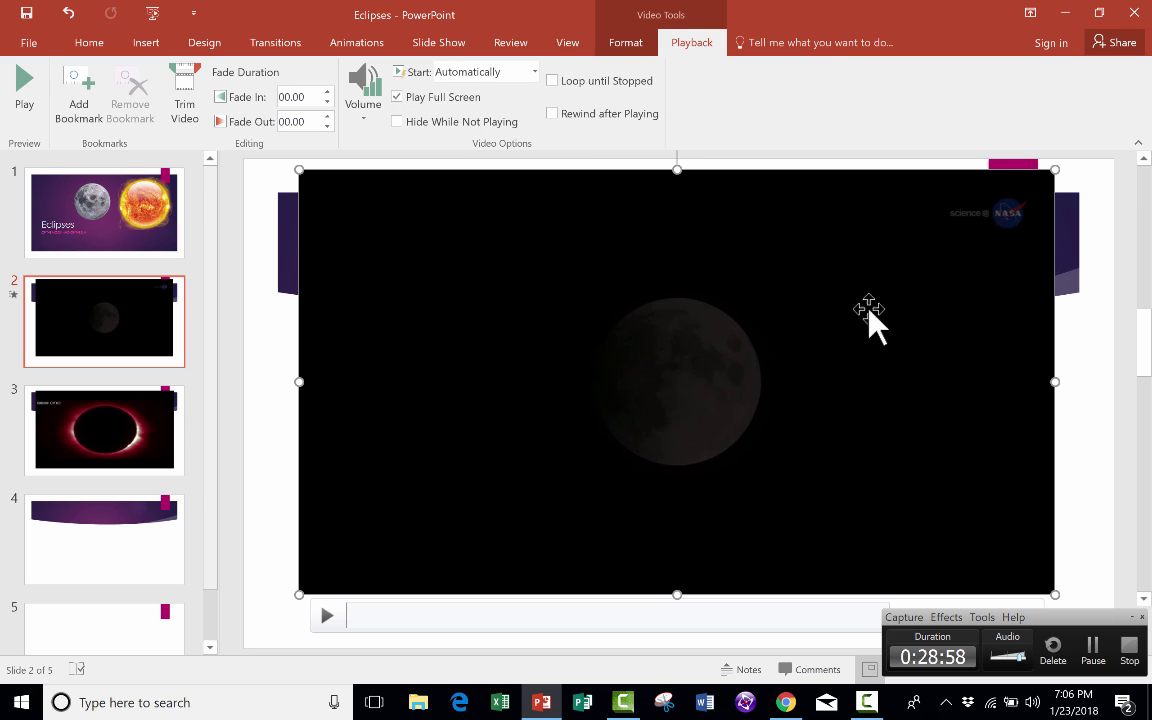
pyautogui.click(82, 218)
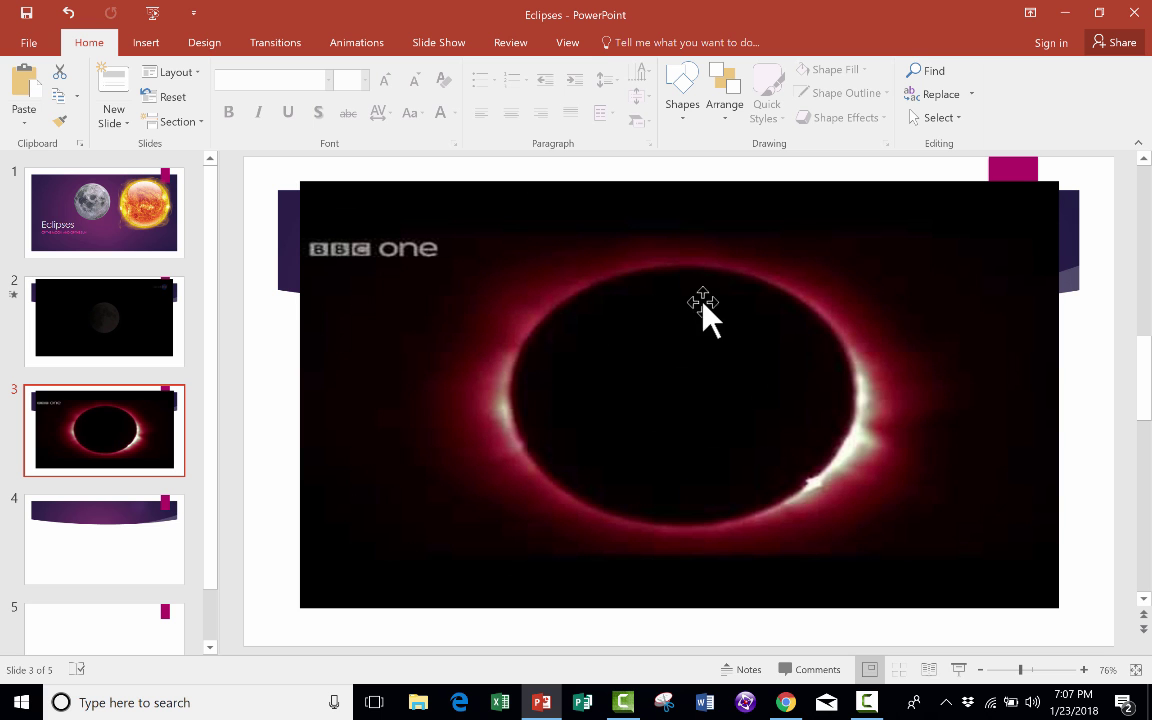
pyautogui.click(141, 240)
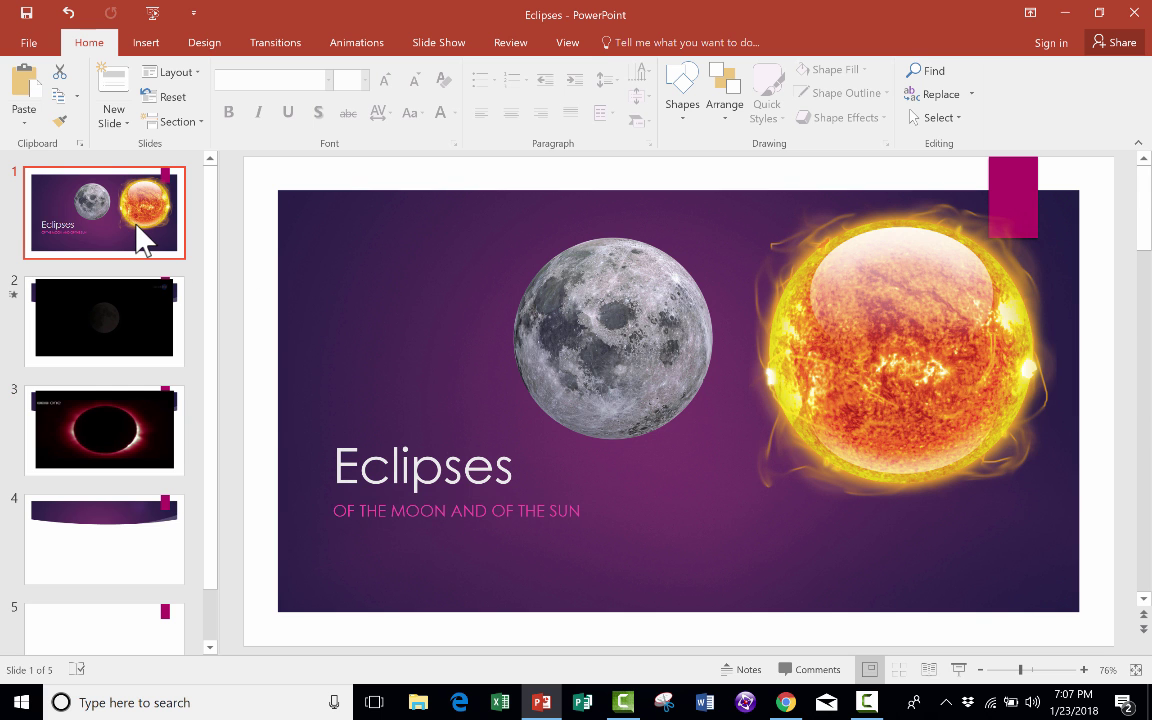